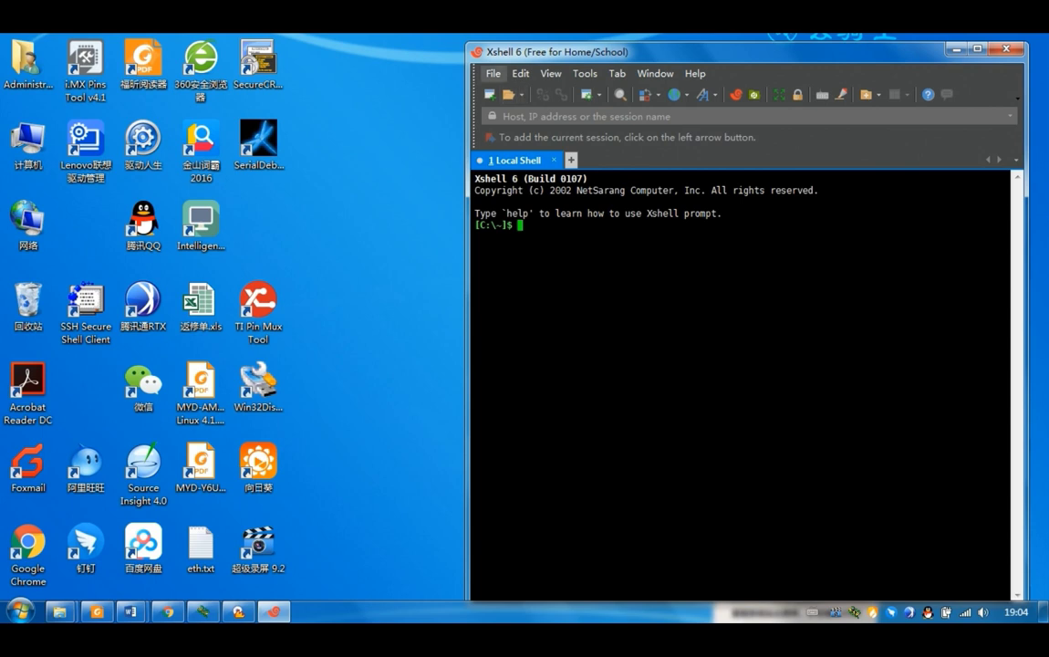
- Create a new SERIAL-protocol session and name it 6ull, correcting the duplicate name
click(504, 89)
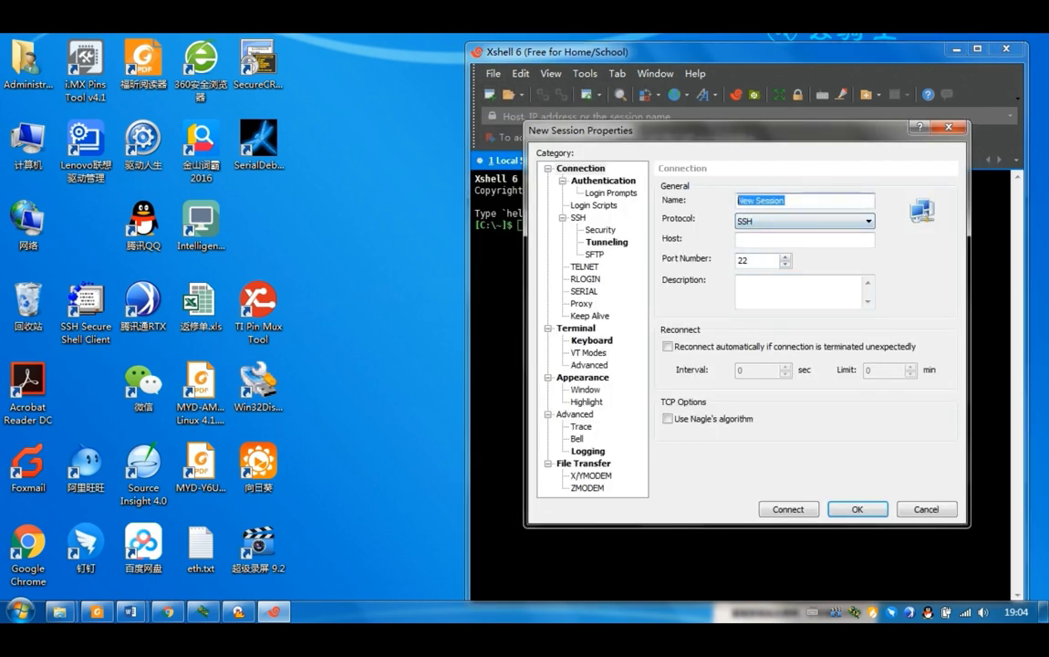
text(6ulx)
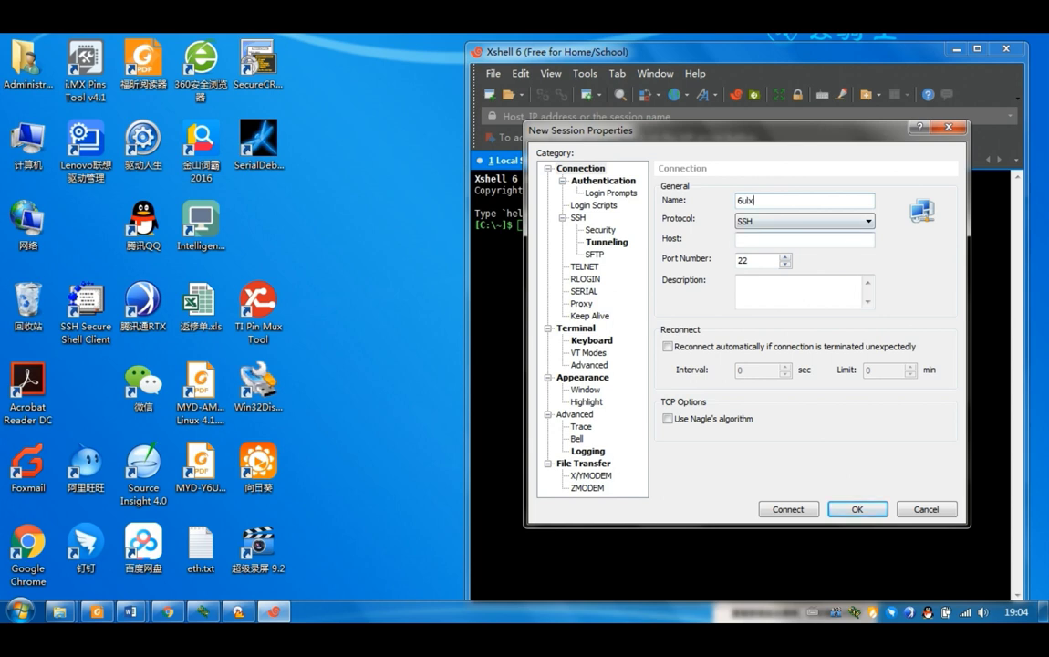
click(804, 221)
click(786, 275)
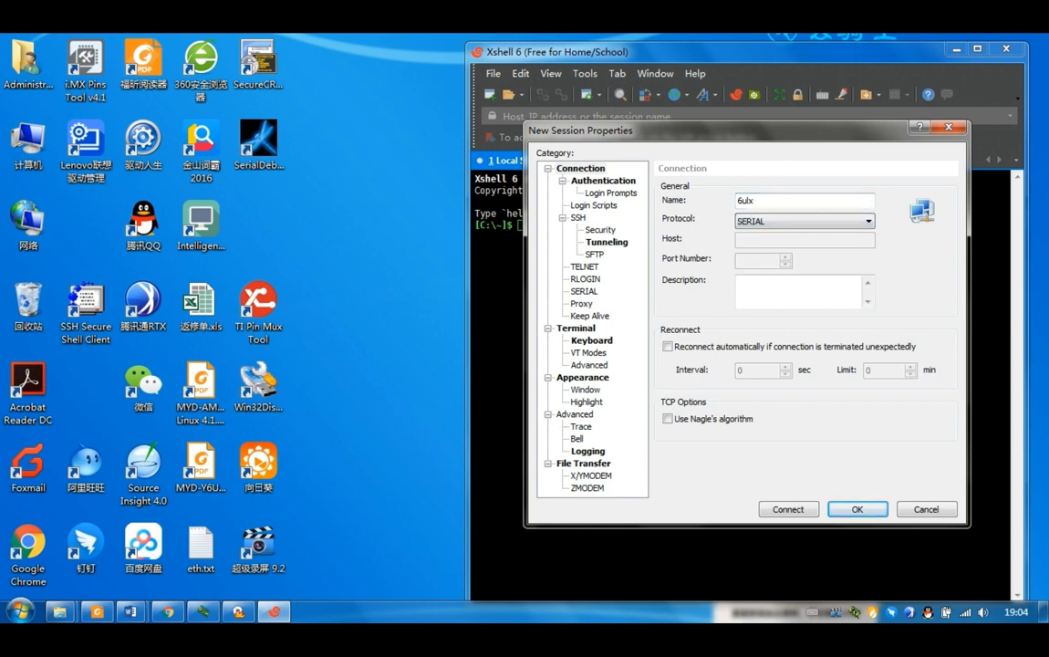
click(583, 291)
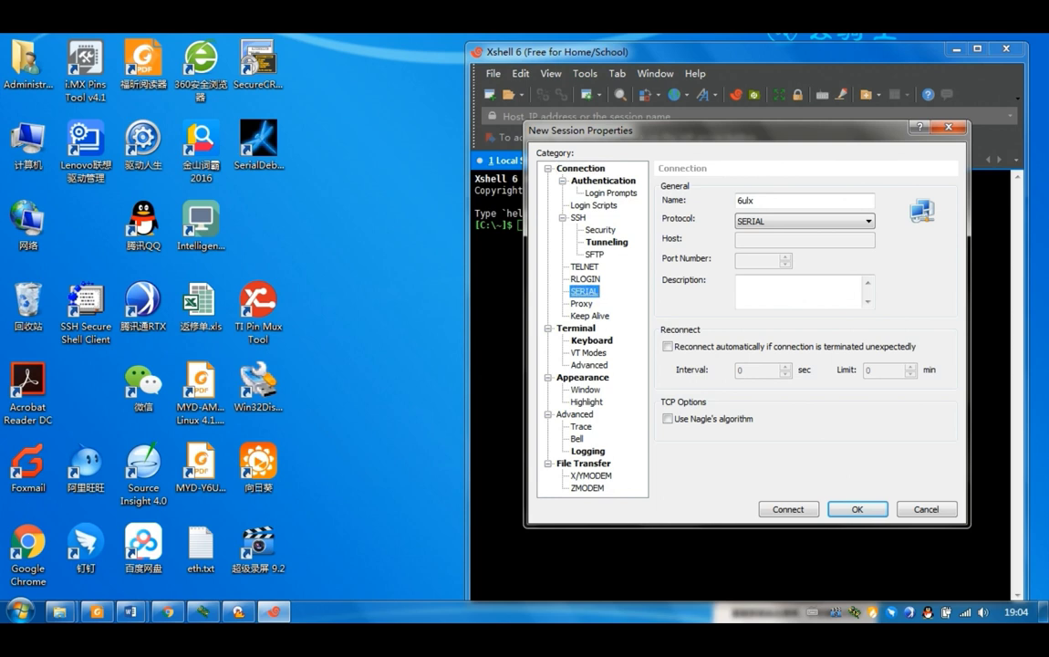
click(871, 367)
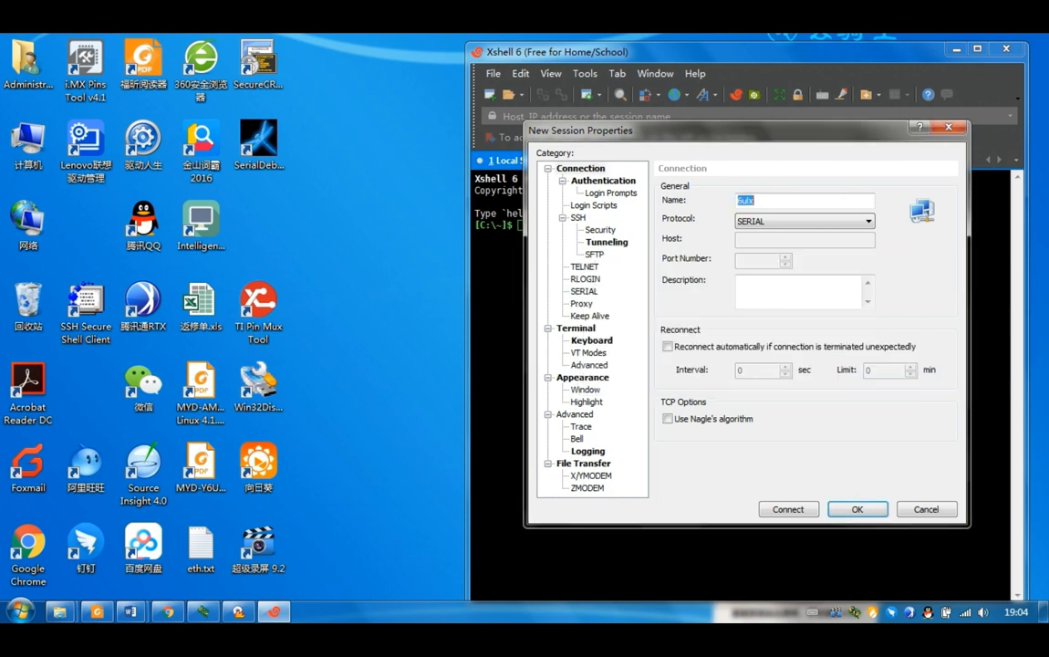
key(BackSpace)
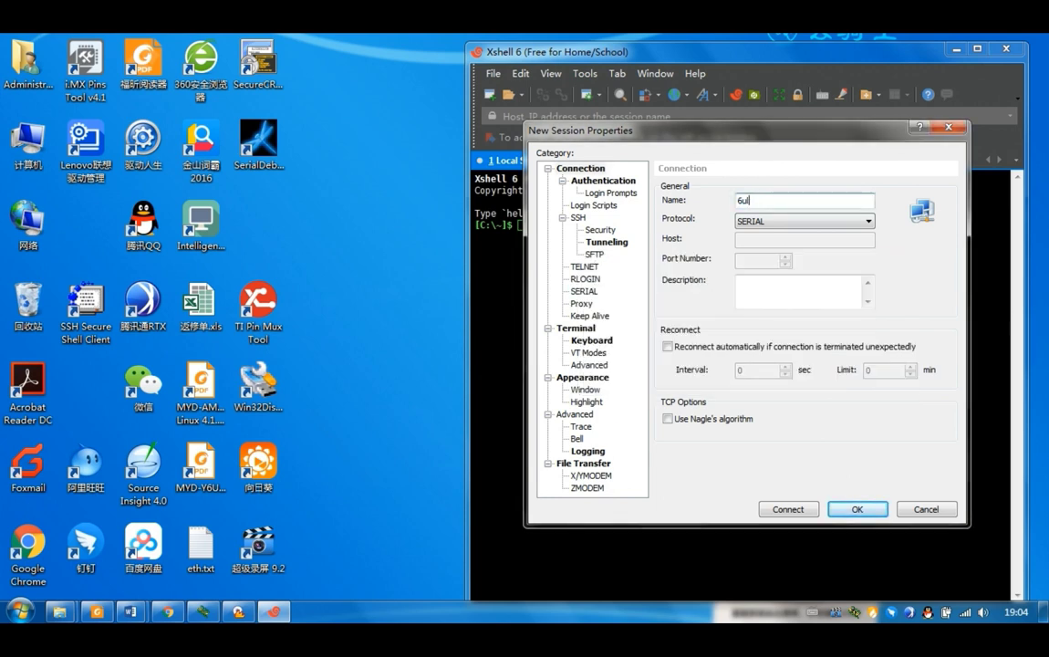
text(l)
- Set the session's serial port to COM9 at 115200 baud and connect
click(584, 291)
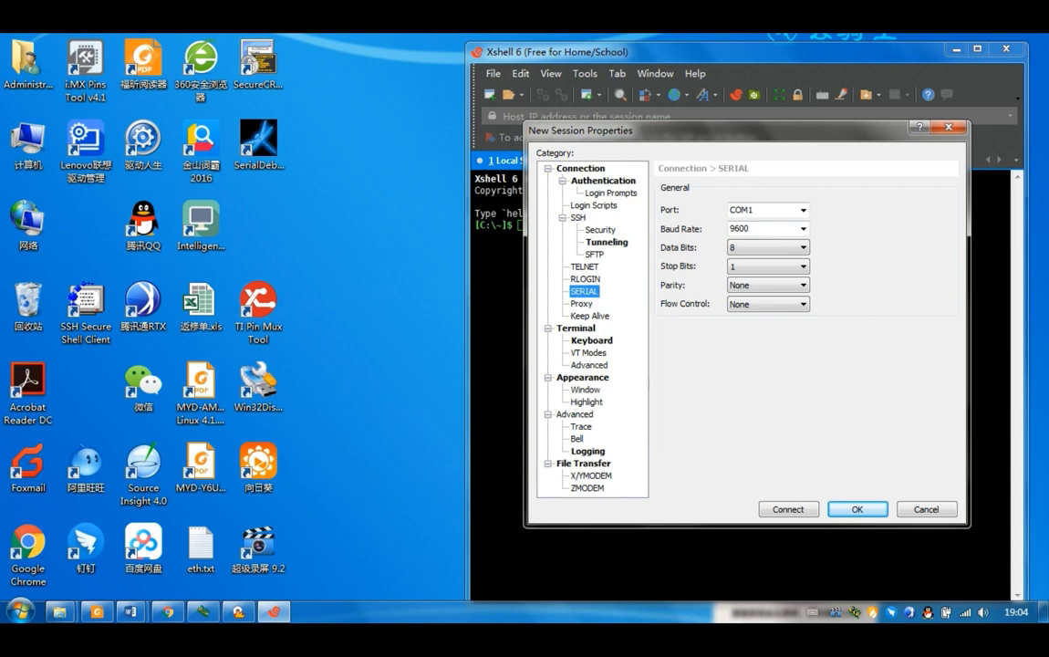
click(803, 210)
click(740, 224)
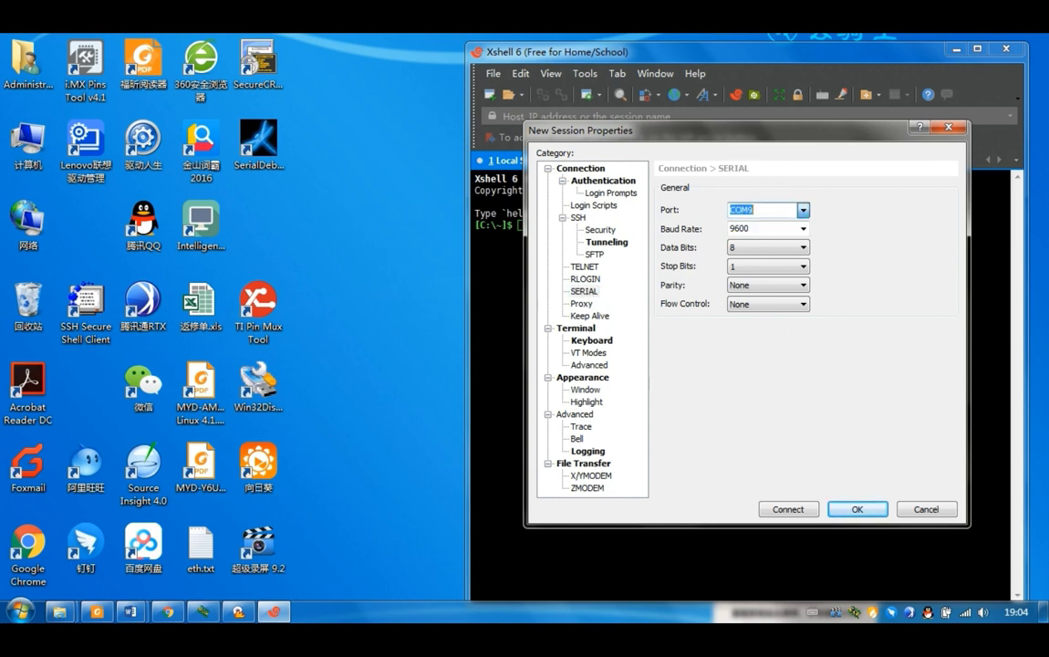
click(802, 229)
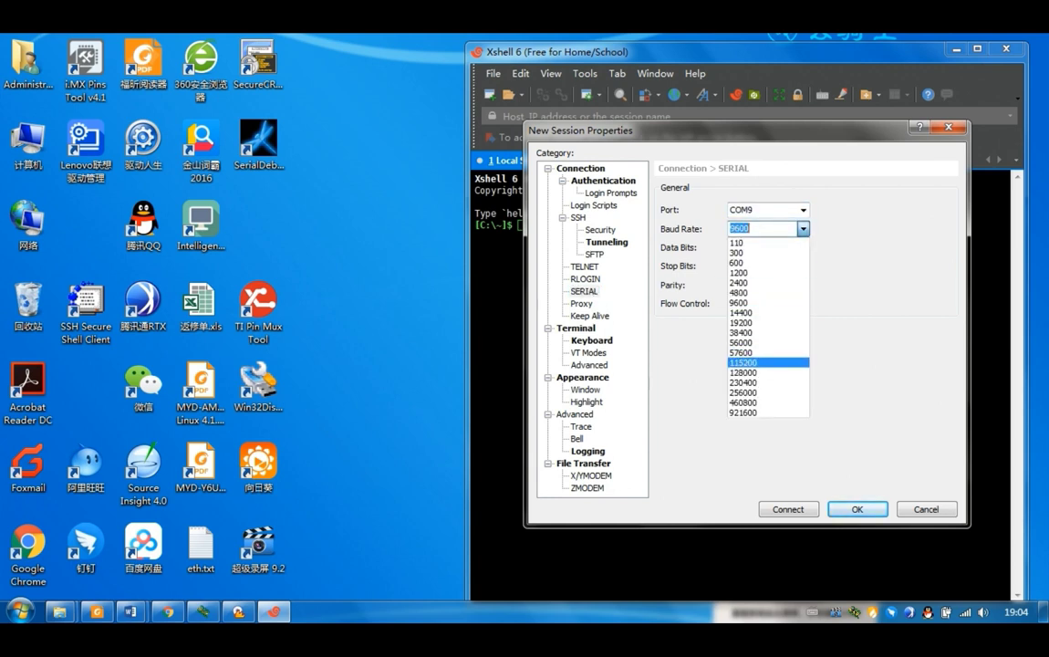
click(743, 362)
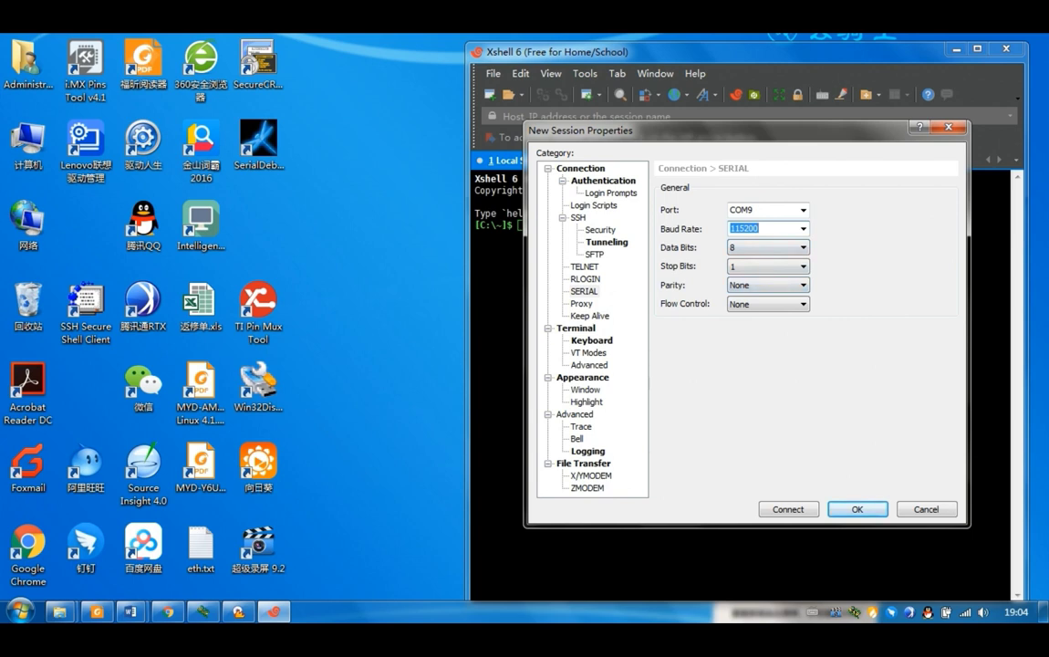
click(788, 509)
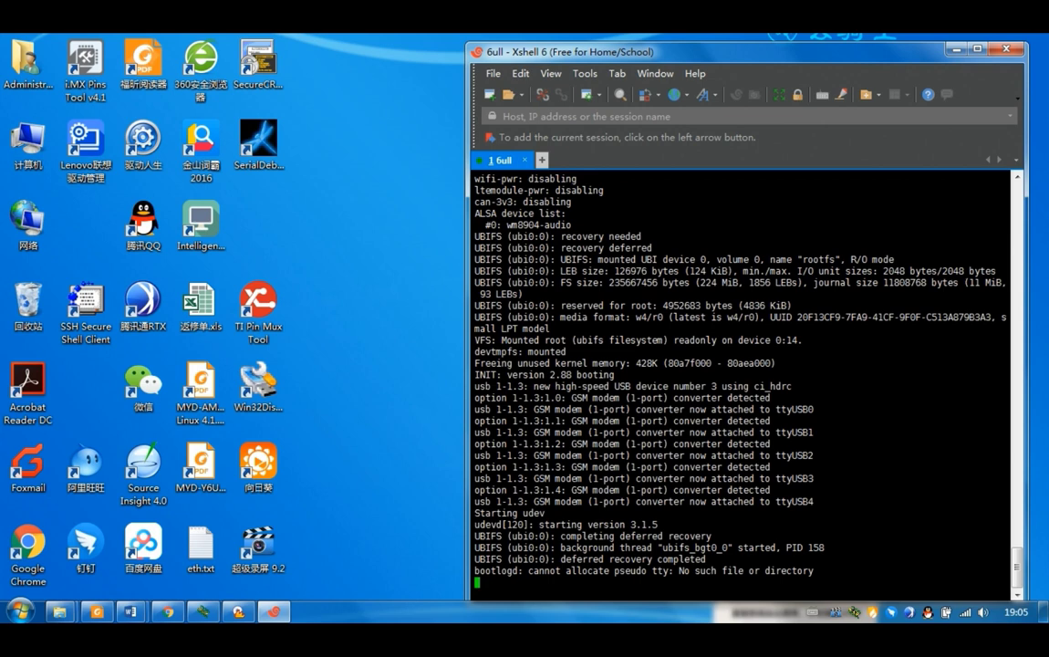
- Move the Xshell window aside and reposition the VirtualBox desktop shortcut
drag(566, 51, 827, 133)
drag(714, 146, 659, 146)
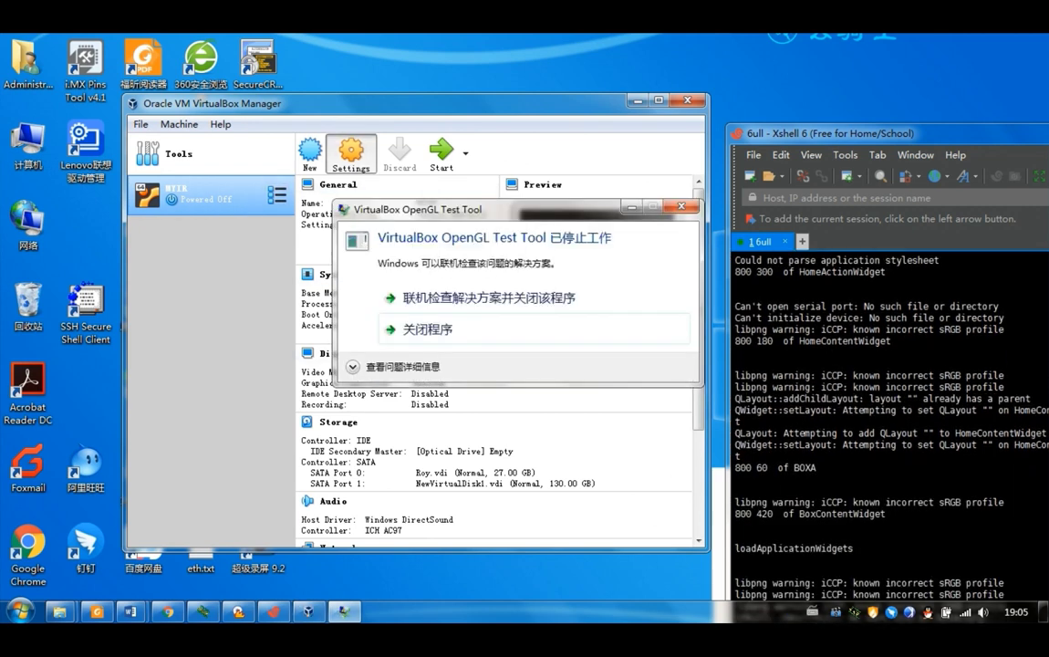
- Dismiss the OpenGL crash, confirm MYIR's network uses Bridged Adapter, and start the VM
click(431, 330)
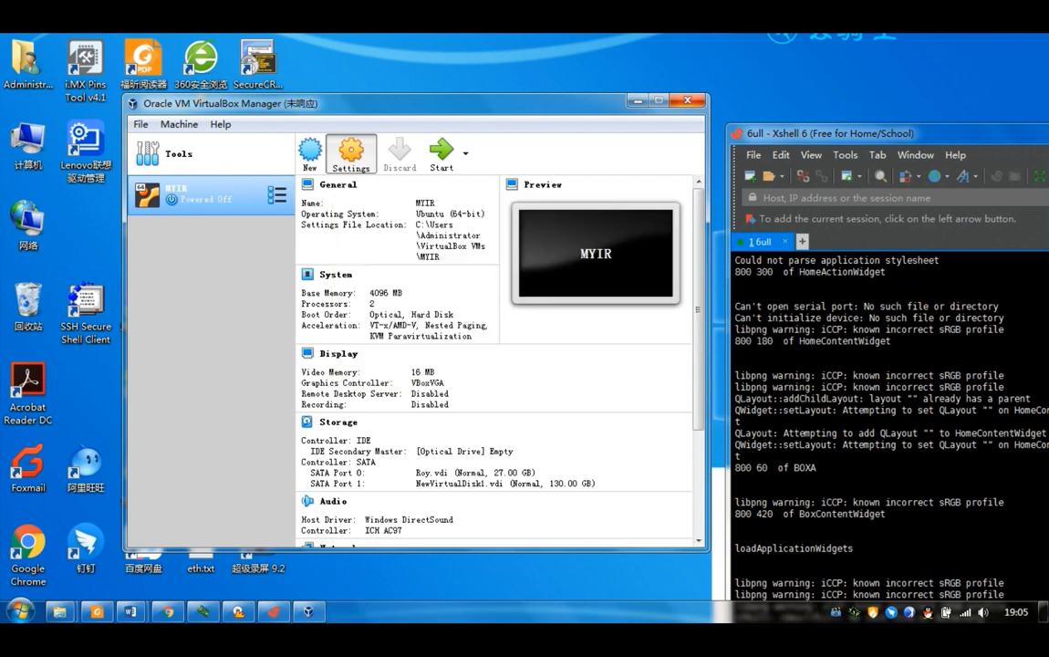
click(350, 153)
click(218, 301)
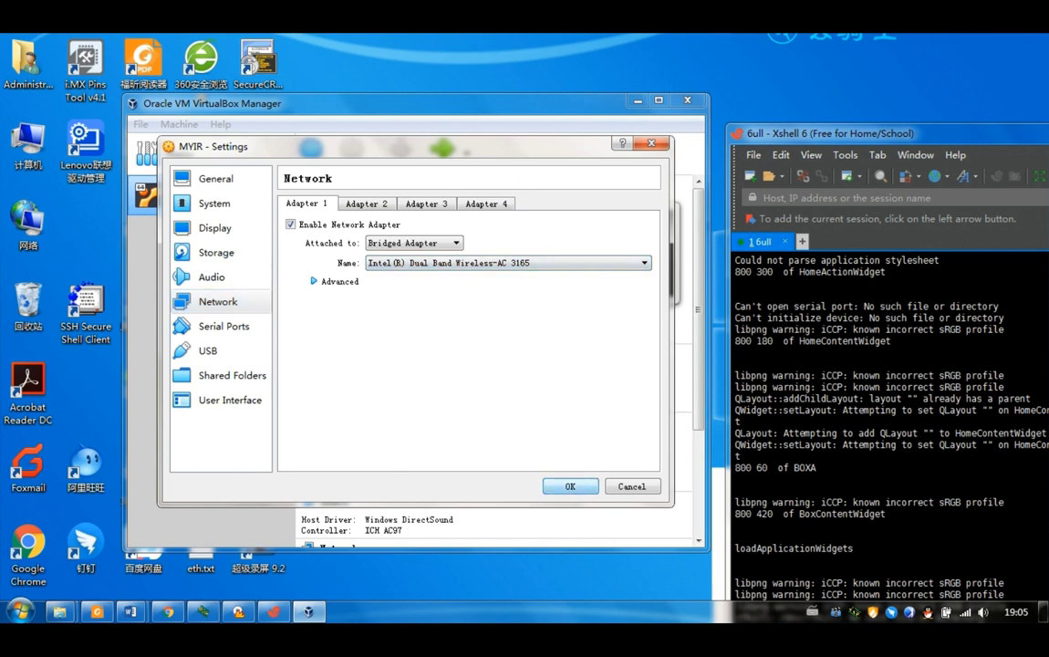
click(570, 487)
click(441, 150)
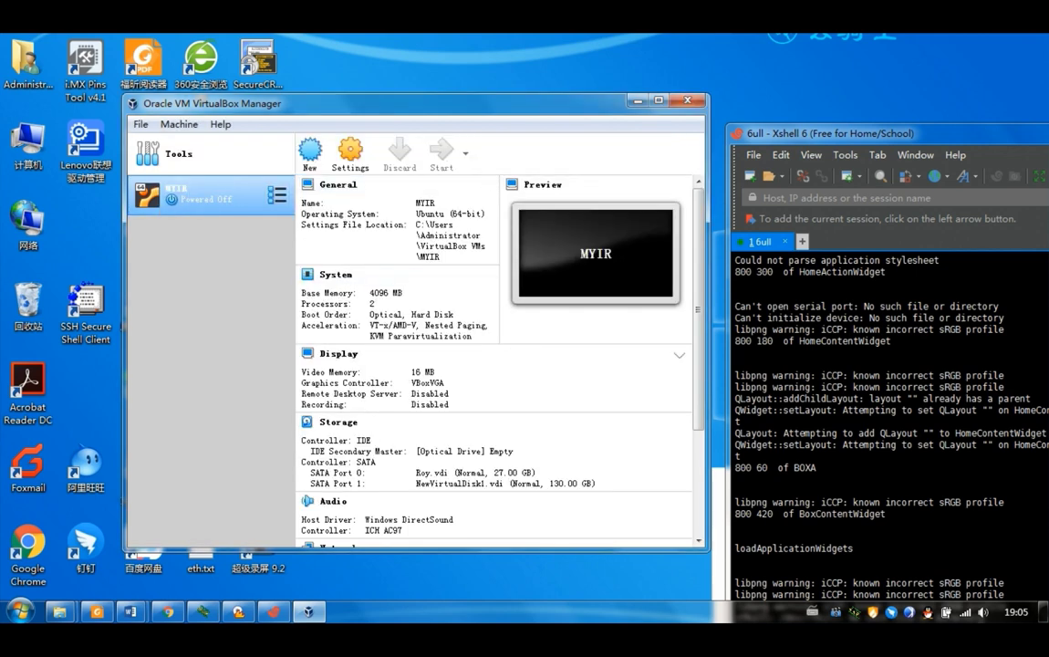
drag(918, 134, 464, 45)
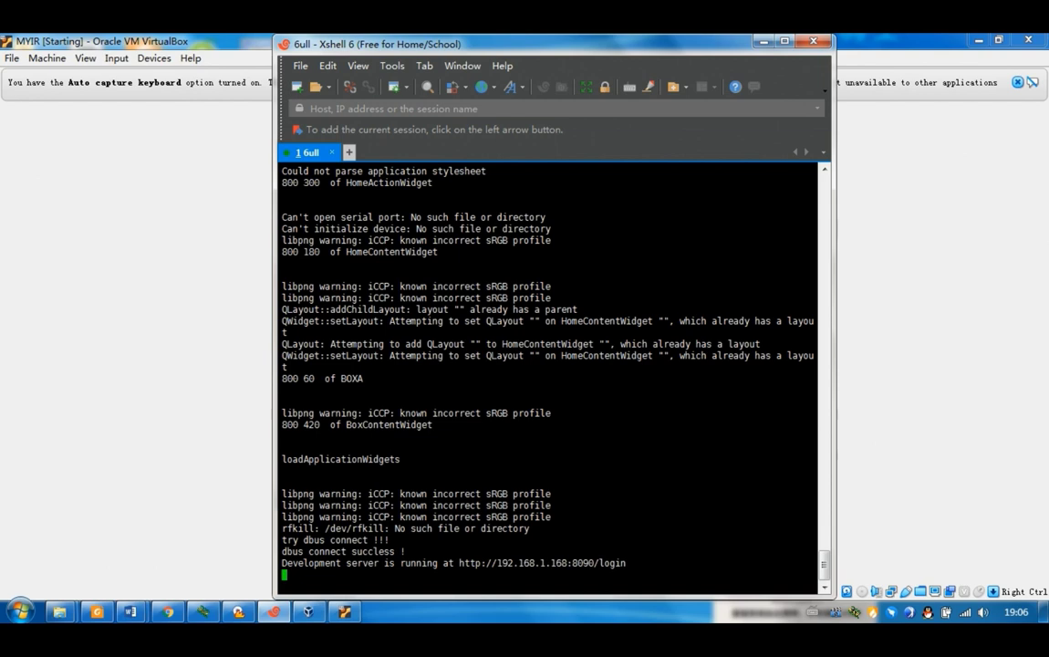
- Log in to the board as root and run ifconfig, showing eth0 at 192.168.1.168
click(763, 41)
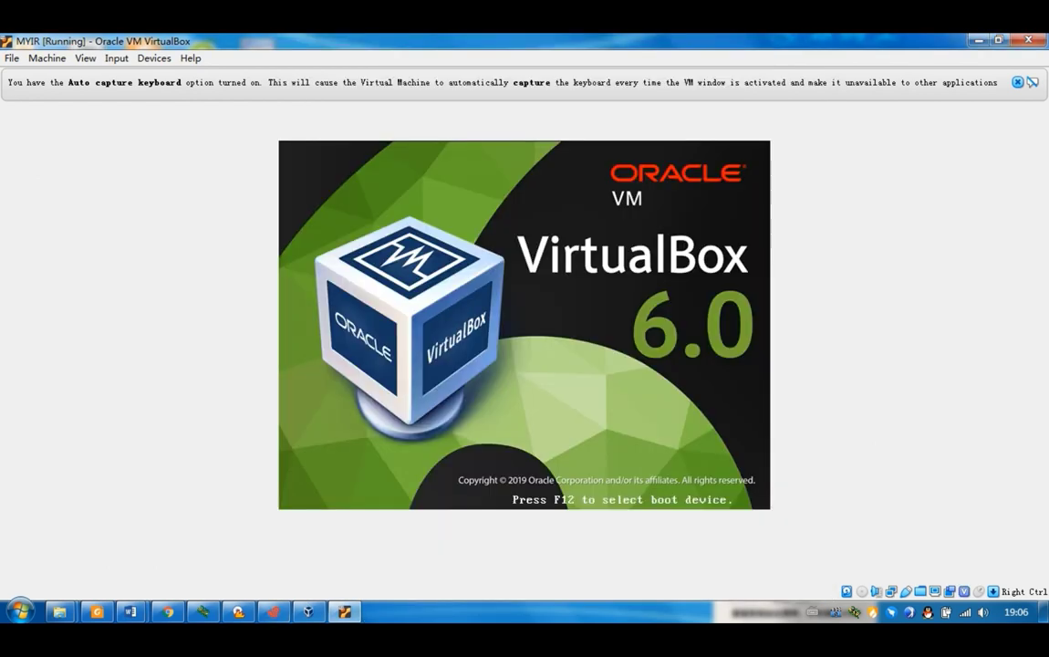
click(979, 40)
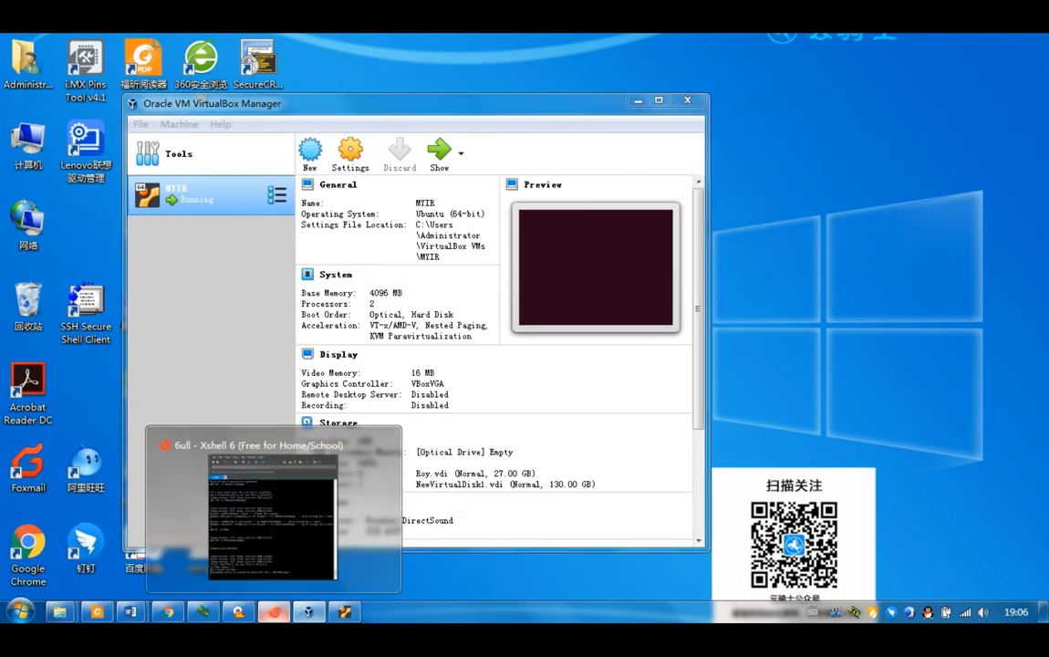
click(273, 611)
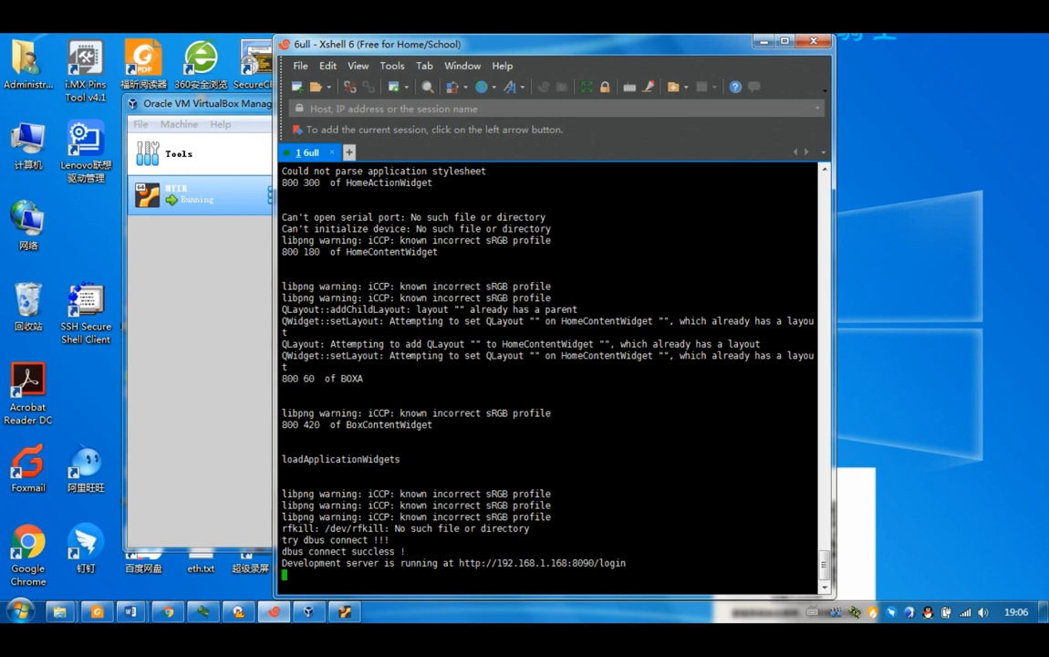
text(root)
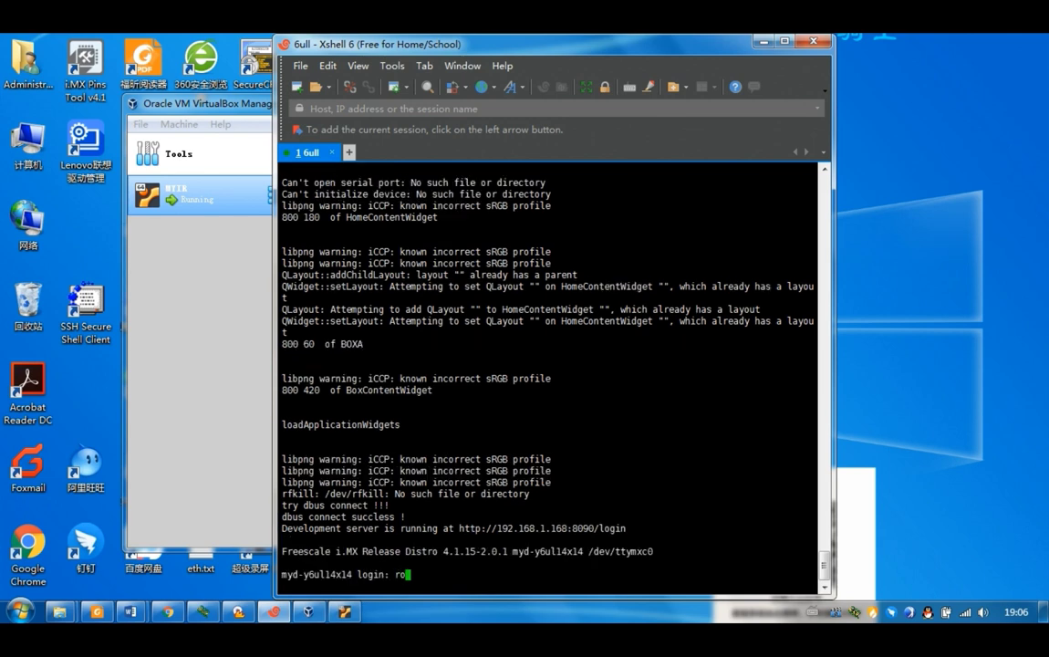
key(Return)
key(Return)
key(Return)
key(Return)
text(ifconfig)
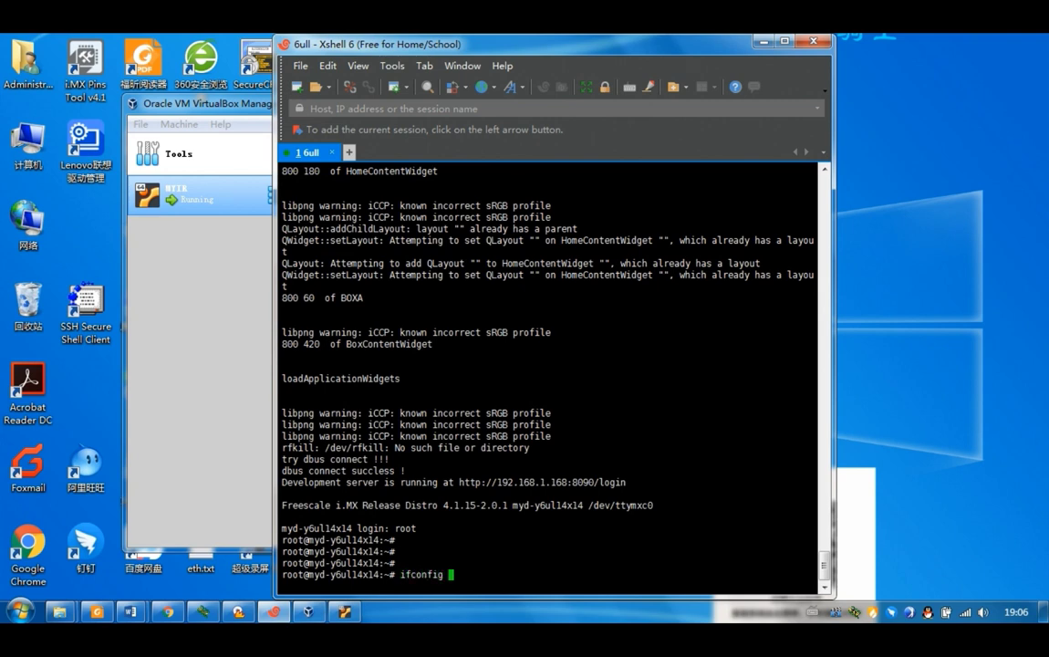
key(Return)
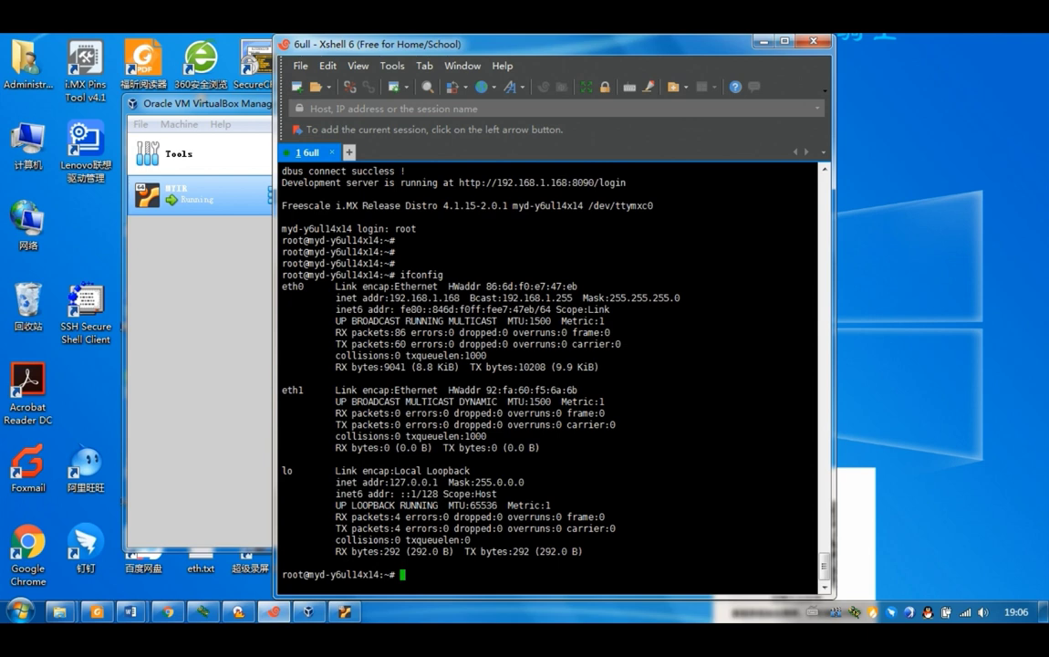
drag(565, 43, 780, 49)
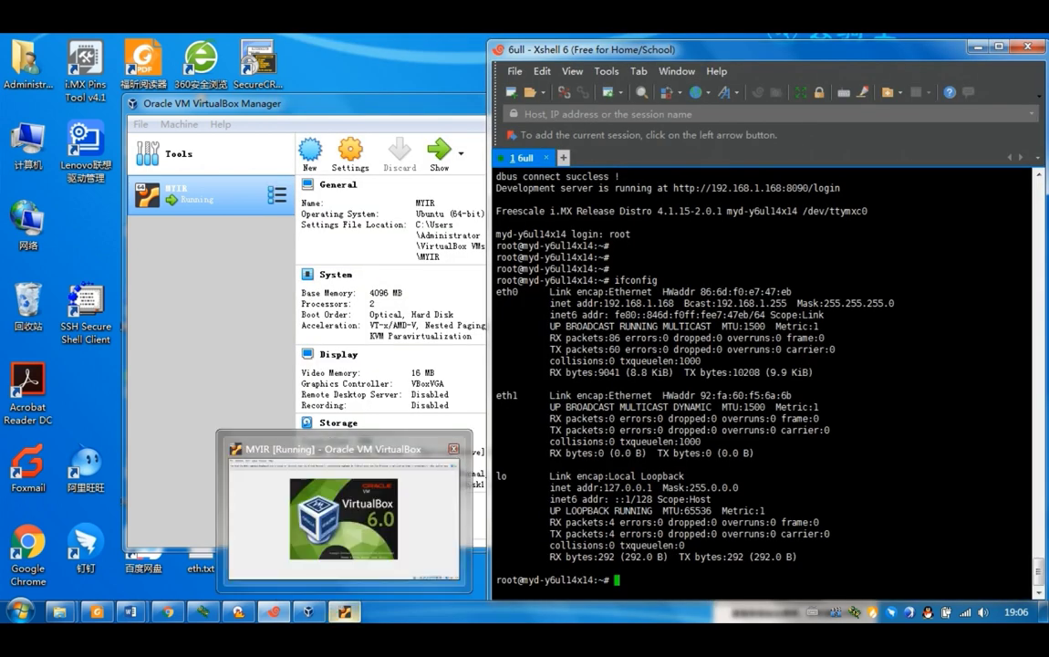
- Place the Ubuntu VM window beside the terminal and dismiss the monitor configuration error
click(345, 612)
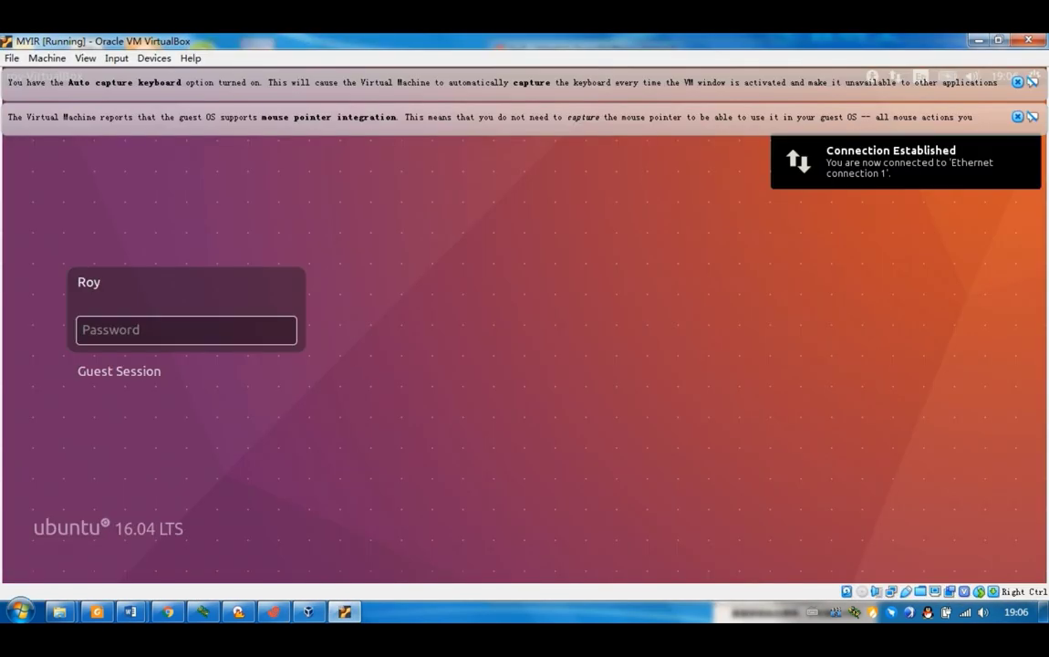
key(Return)
click(998, 40)
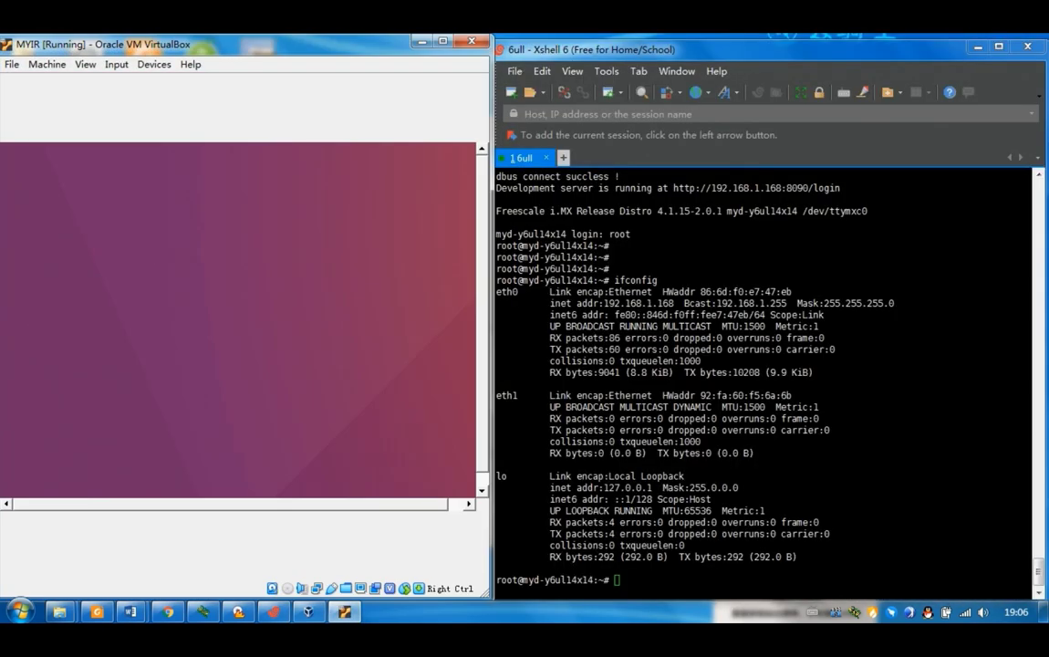
drag(730, 46, 769, 44)
drag(274, 47, 297, 44)
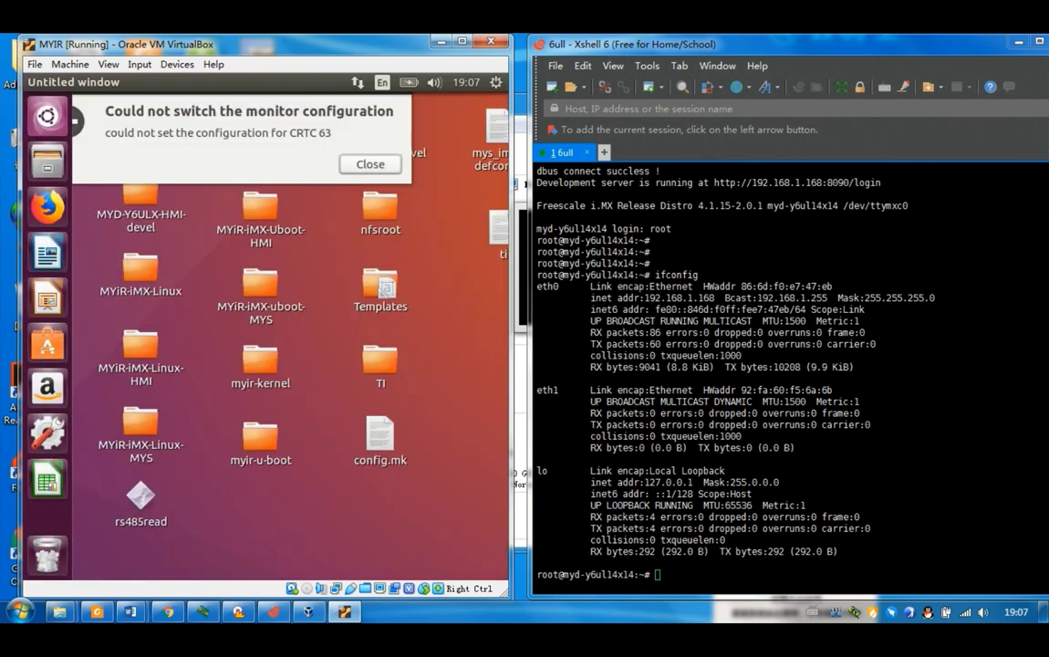
click(370, 164)
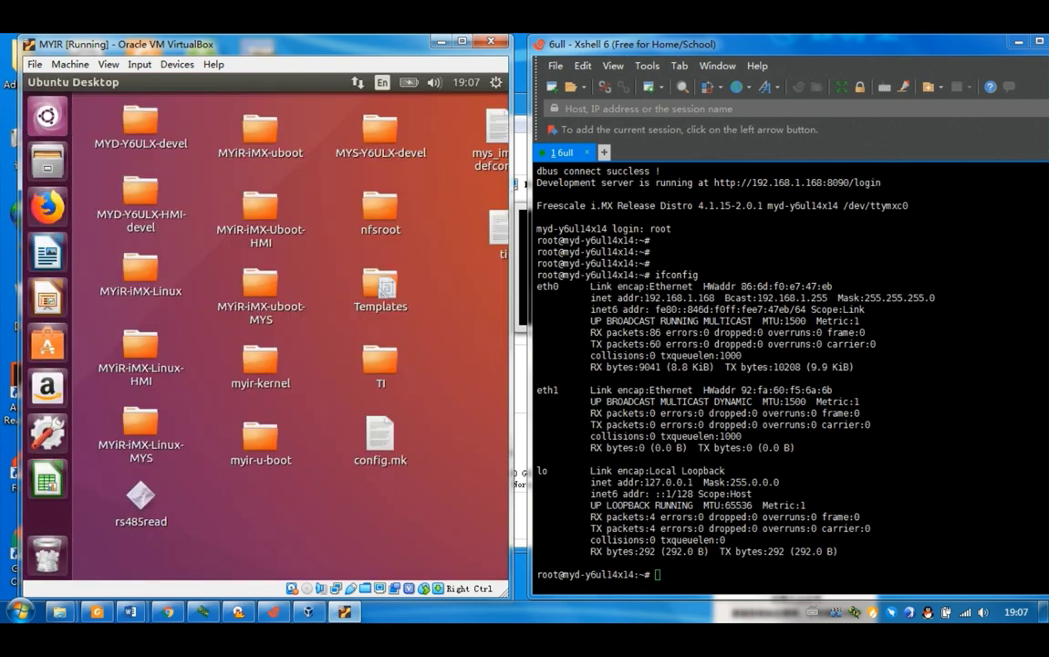
- Open an Ubuntu terminal, run ifconfig showing 192.168.1.214, and enter ping 192.168.1.168
right_click(236, 279)
click(295, 329)
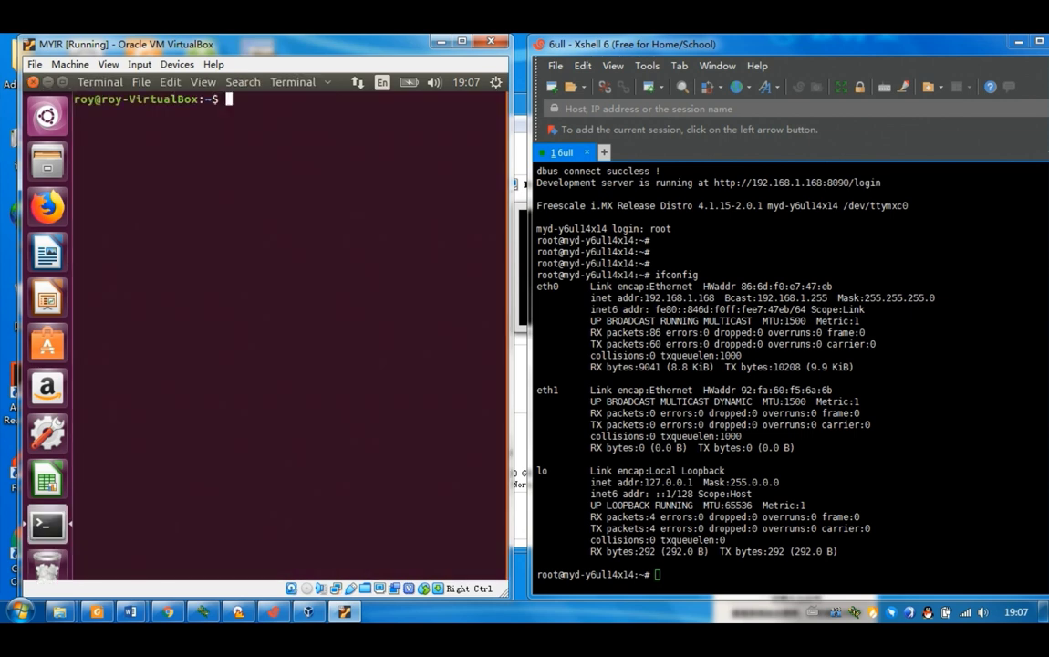
text(ifconfig)
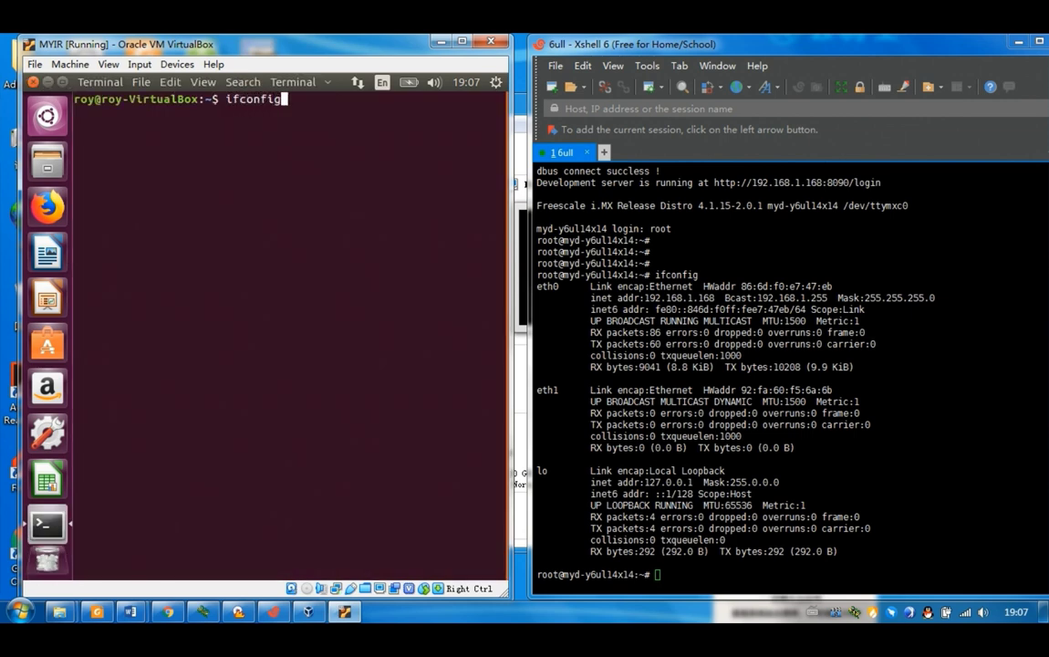
key(Return)
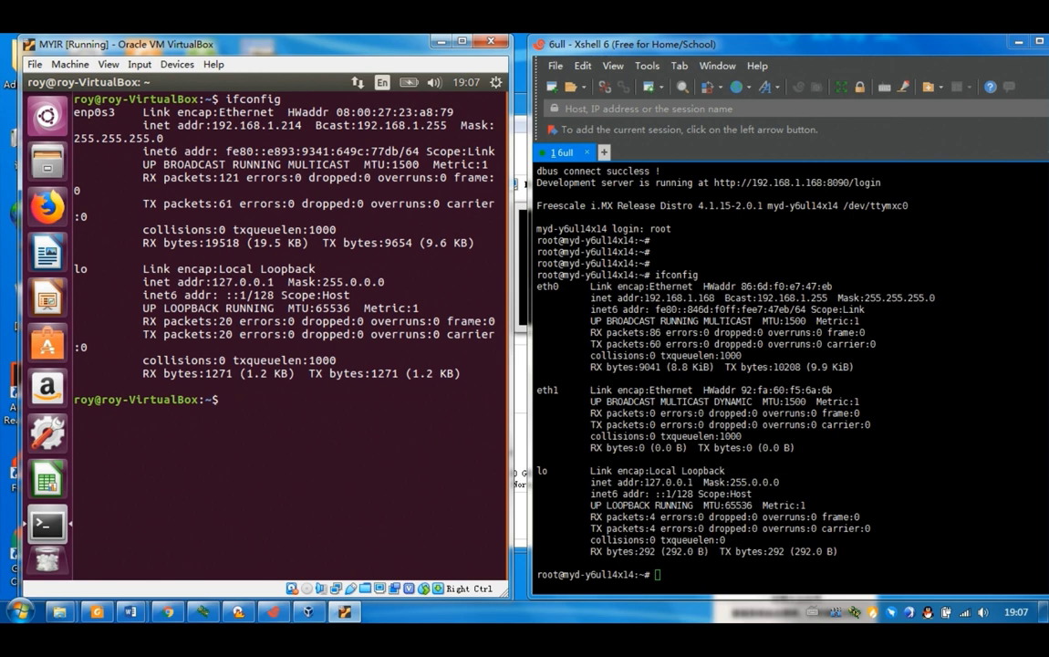
text(ping 192.168.1.168)
- Ping the board at 192.168.1.168, stop it, and list the VM home folder
key(Return)
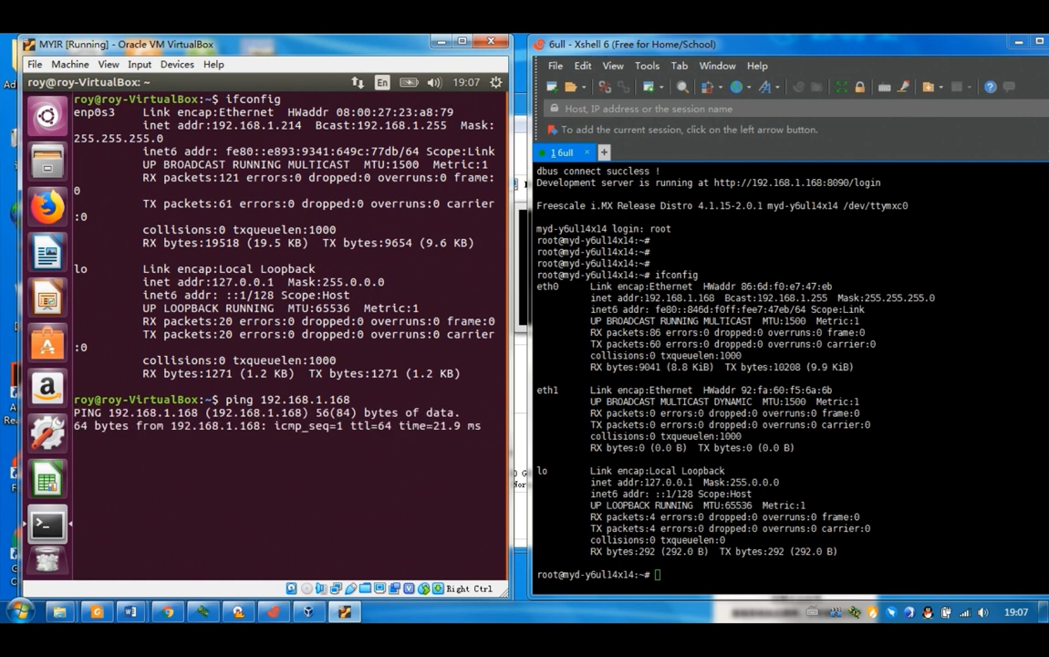
key(ctrl+c)
key(Return)
key(Return)
key(Return)
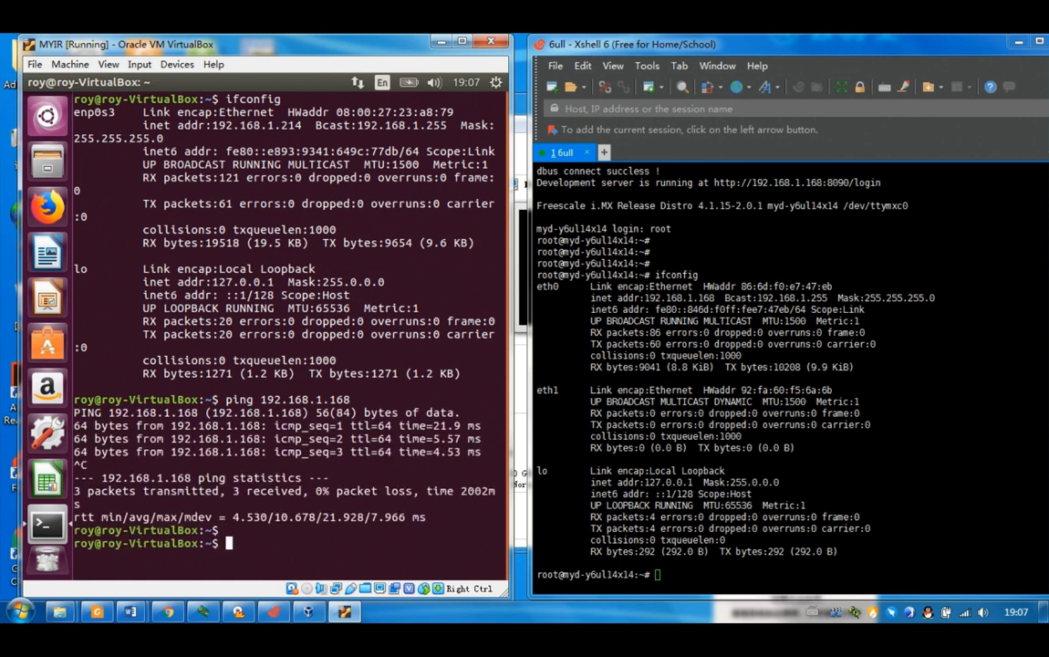
text(ls)
key(Return)
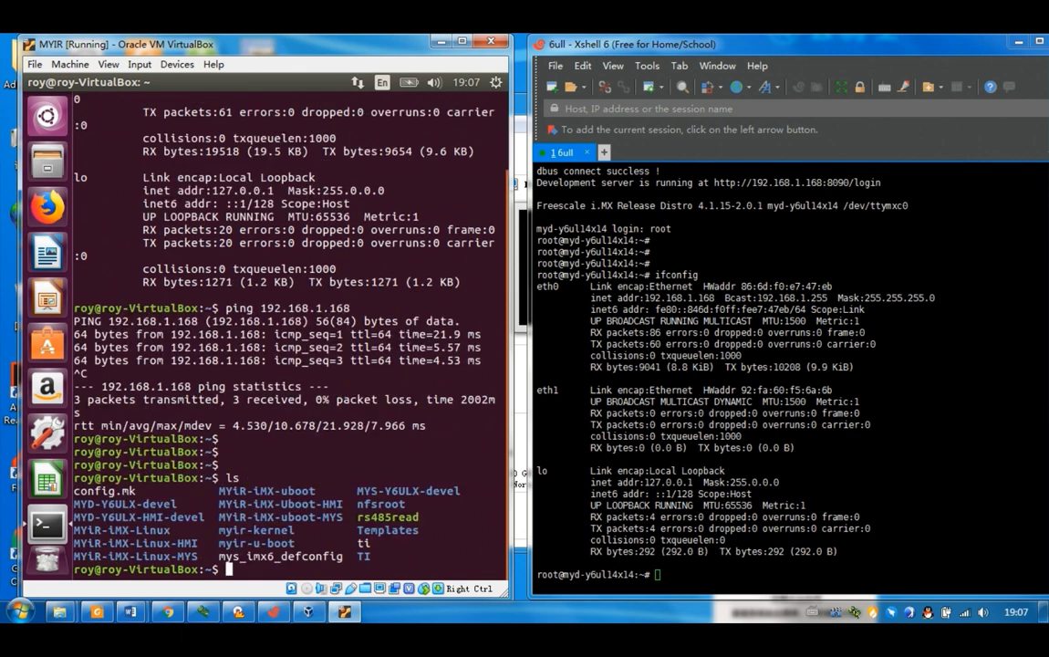
drag(350, 516, 420, 517)
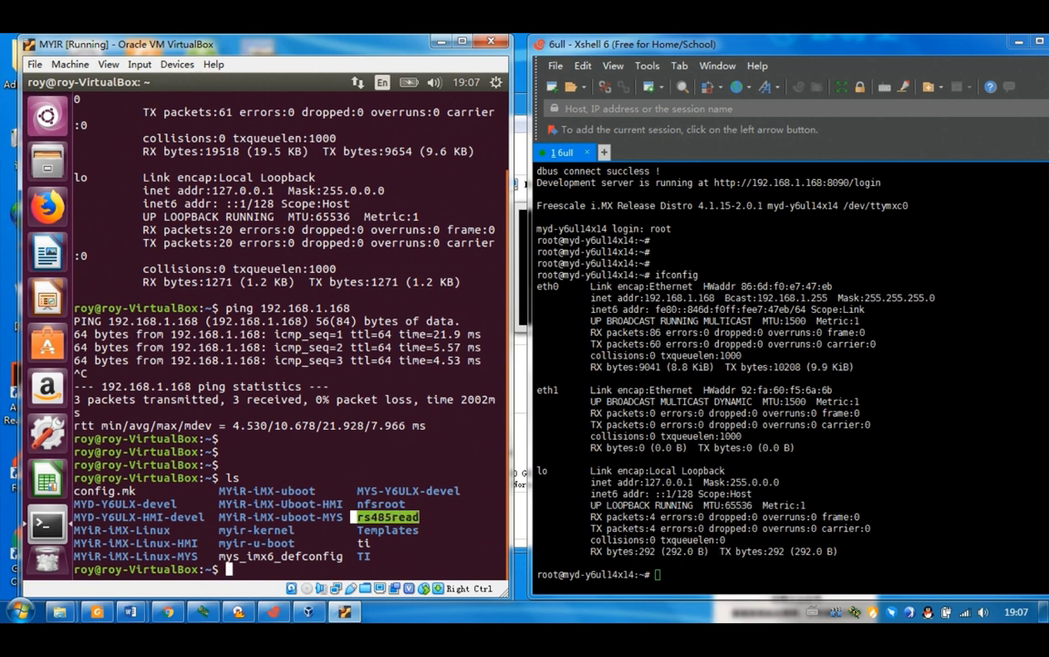
click(420, 517)
text(scp )
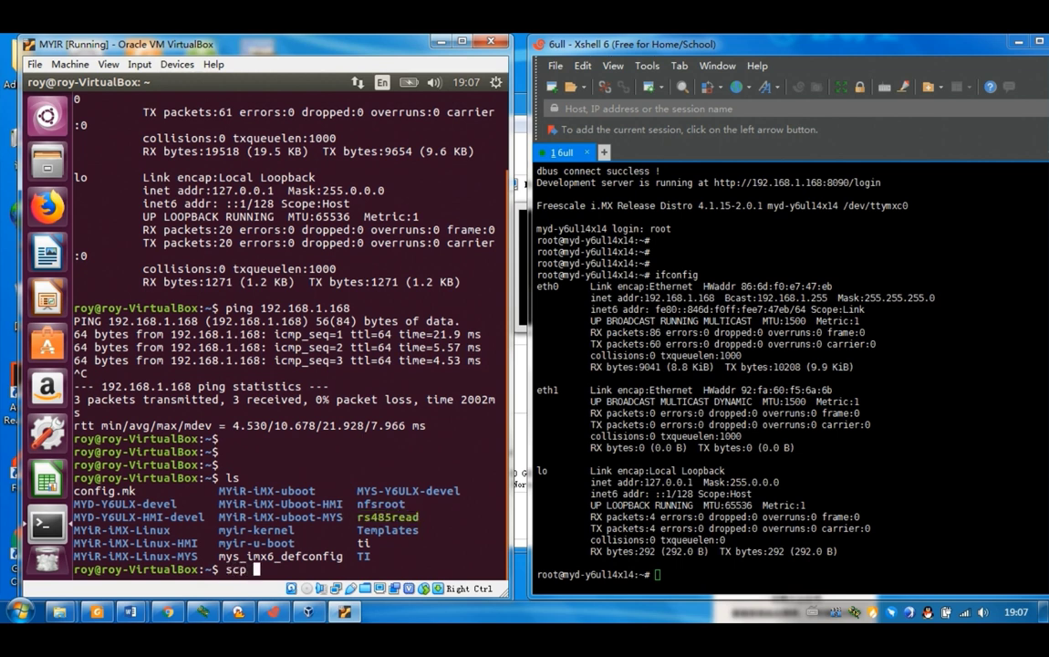
text(-r /home/roy/rs)
key(Tab)
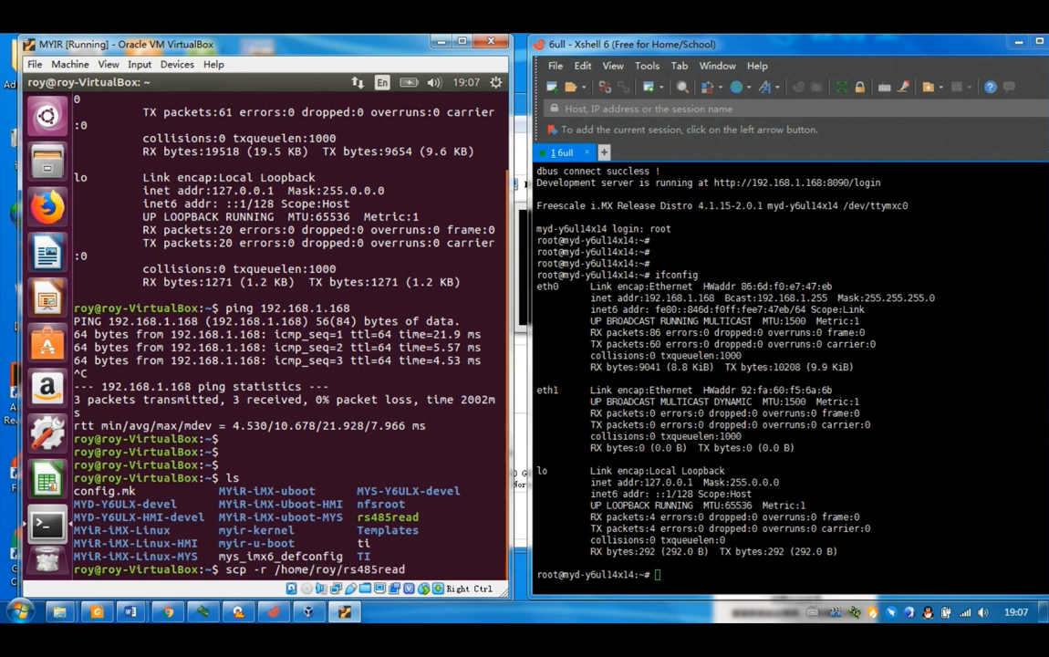
text(@)
key(BackSpace)
text(root@192.168)
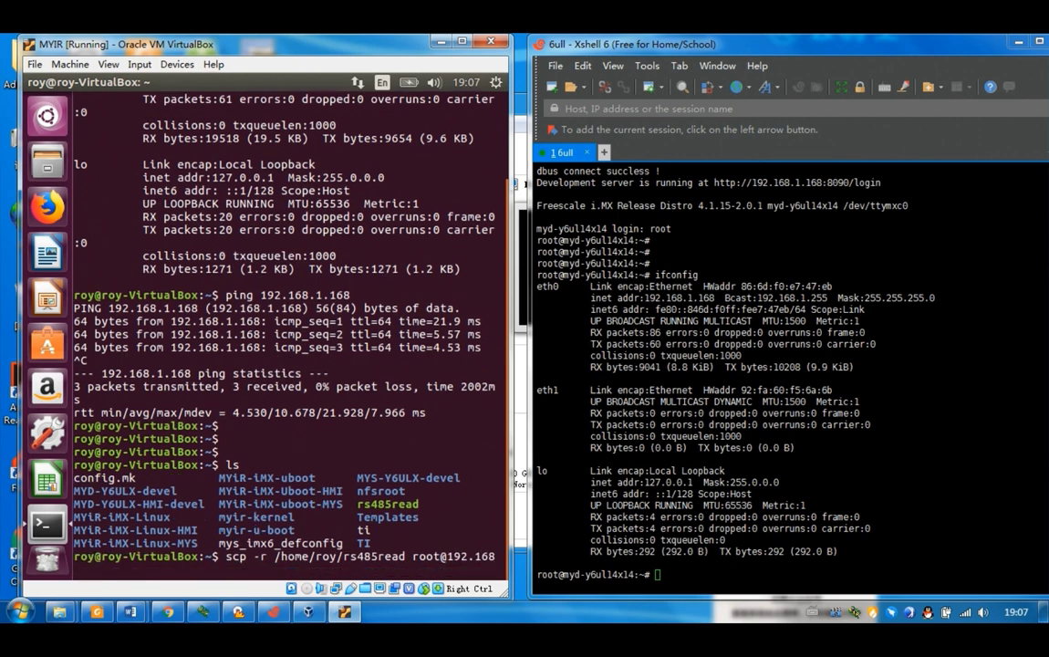
text(.1.168:/home/root)
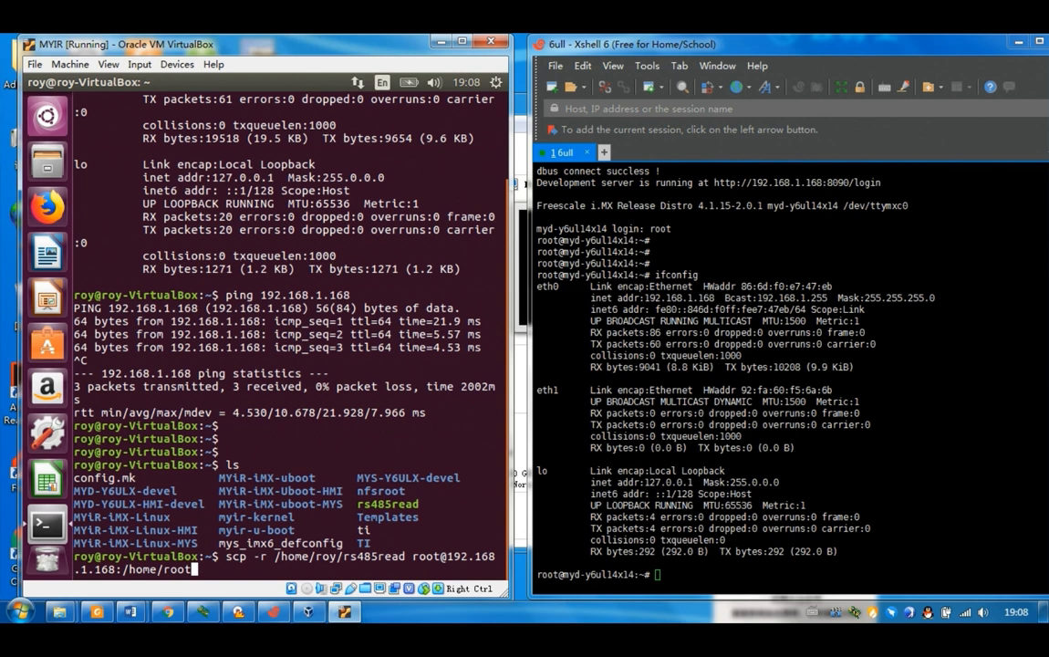
key(Return)
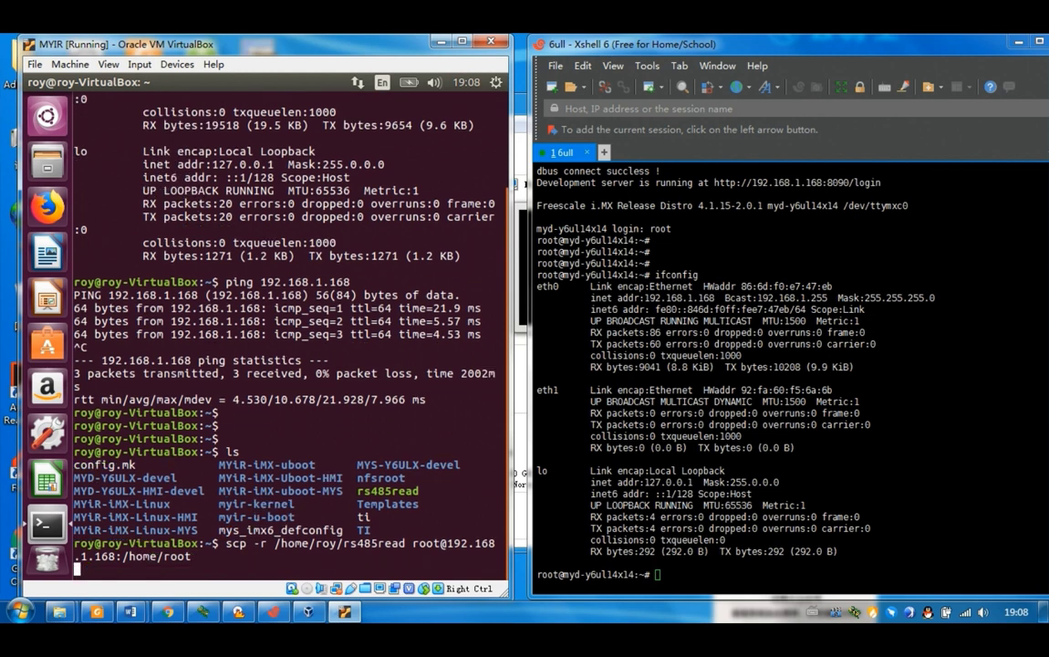
text(yes)
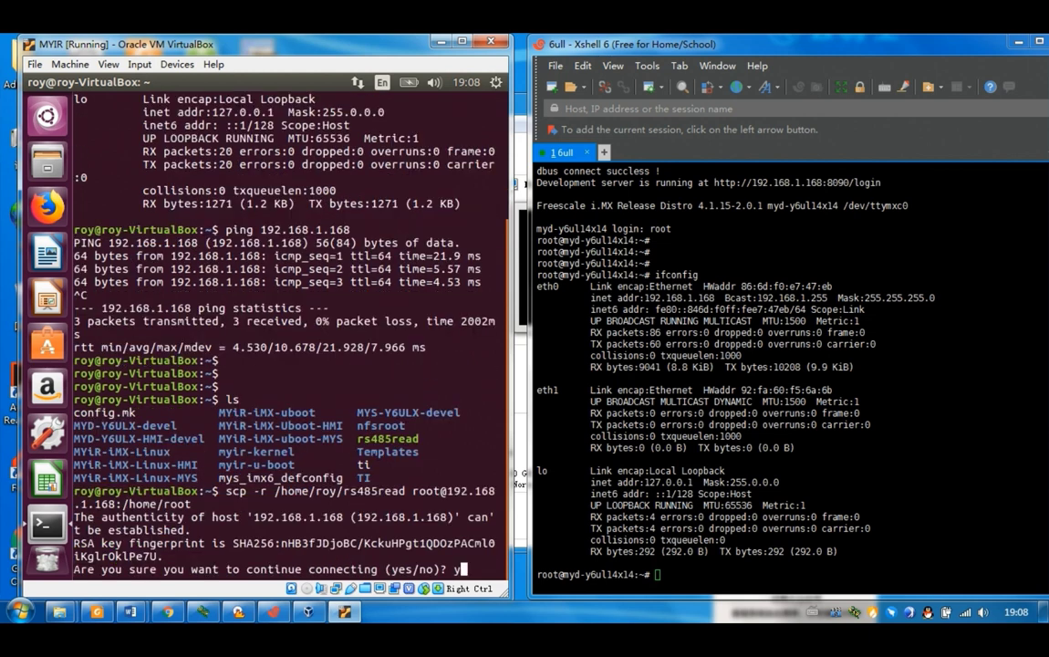
key(Return)
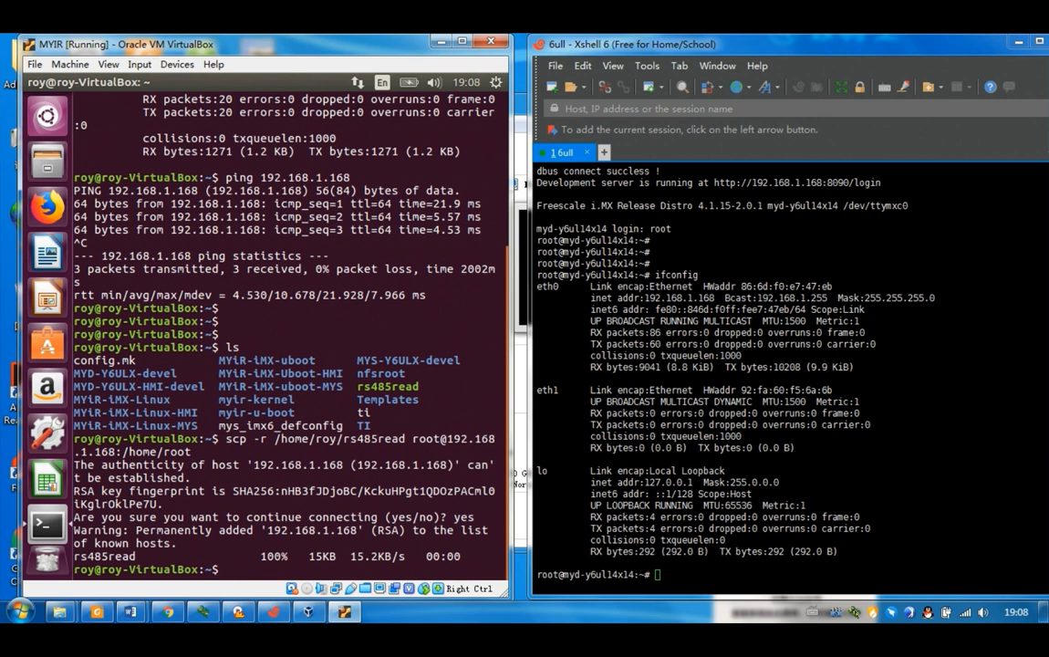
key(alt+Tab)
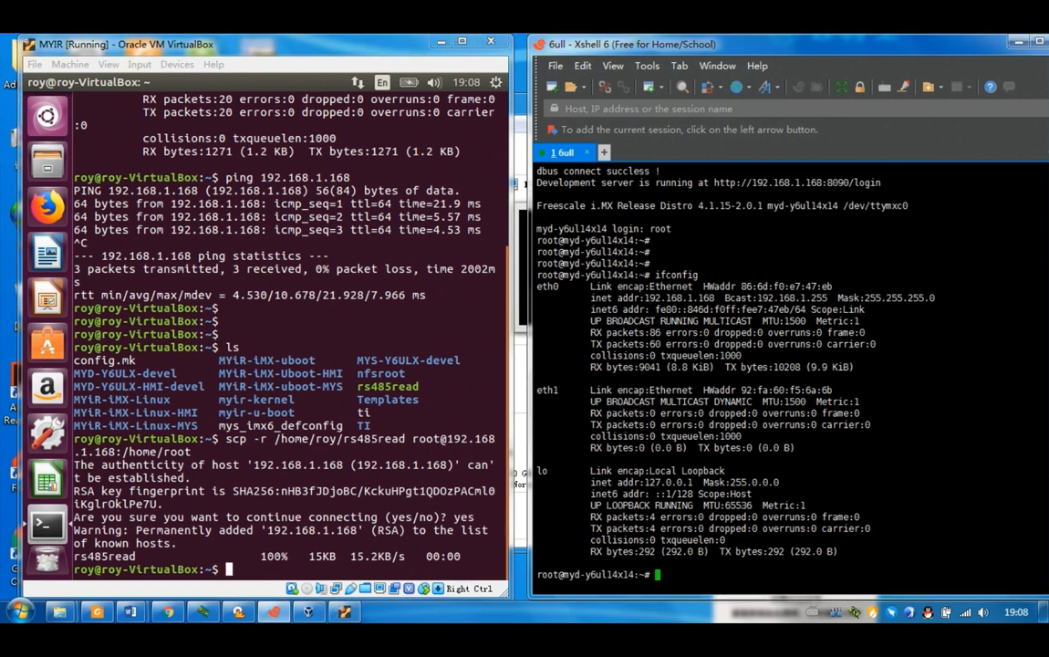
- Run pwd and ls on the board, showing /home/root contains rs485read
text(ls)
key(BackSpace)
key(BackSpace)
text(pwd)
key(Return)
text(ls)
key(Return)
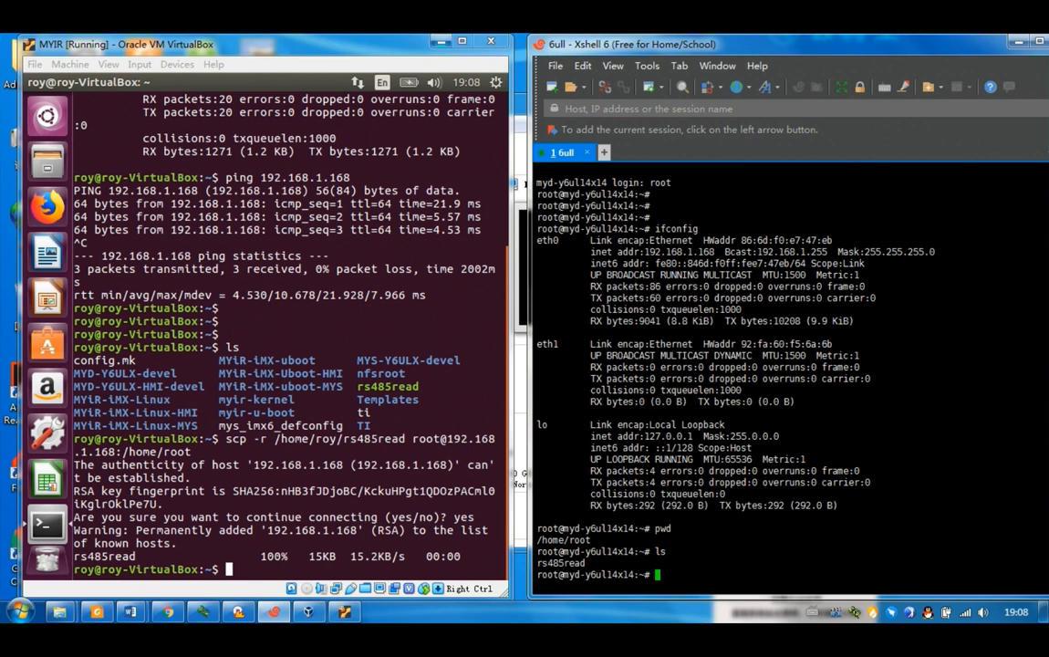
- Minimize the Ubuntu VM and VirtualBox Manager, and slide Xshell right to expose the desktop
click(440, 42)
click(401, 104)
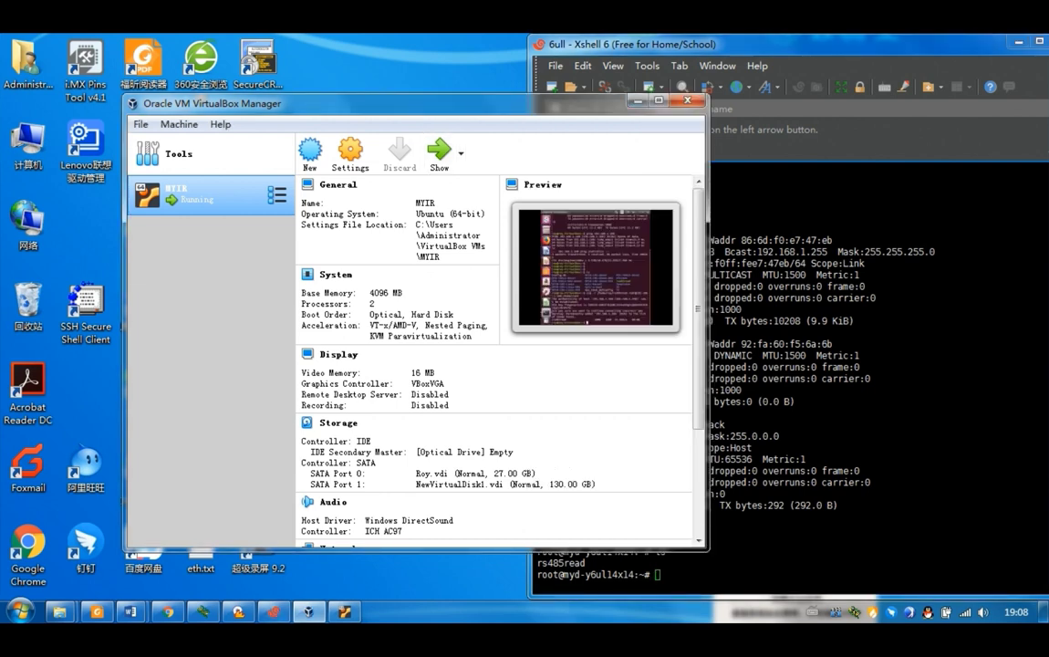
click(638, 100)
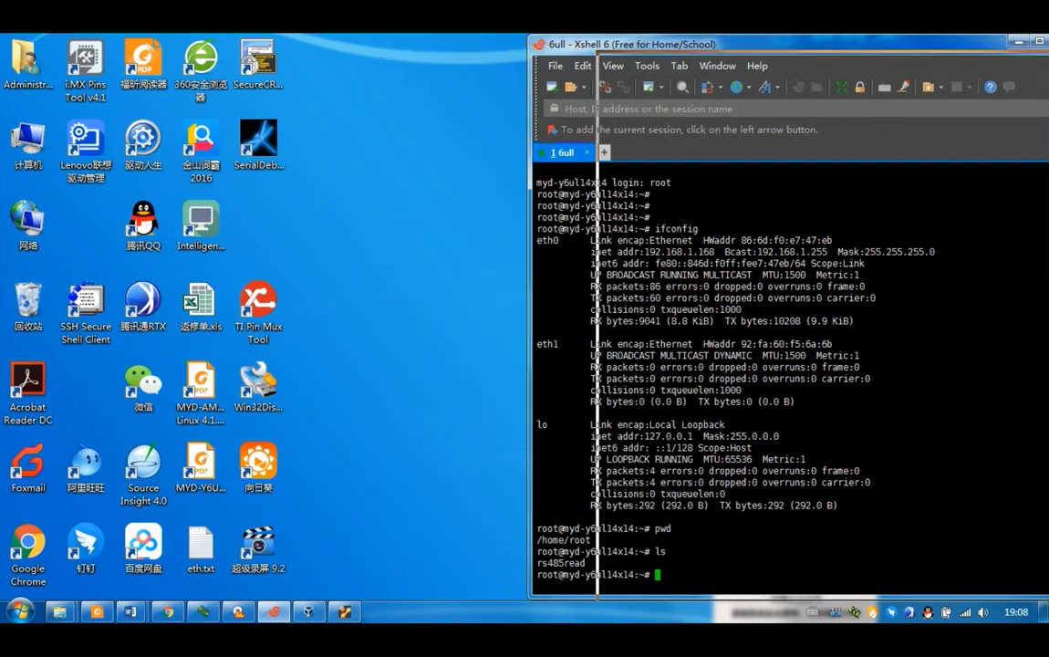
drag(802, 44, 872, 61)
click(438, 319)
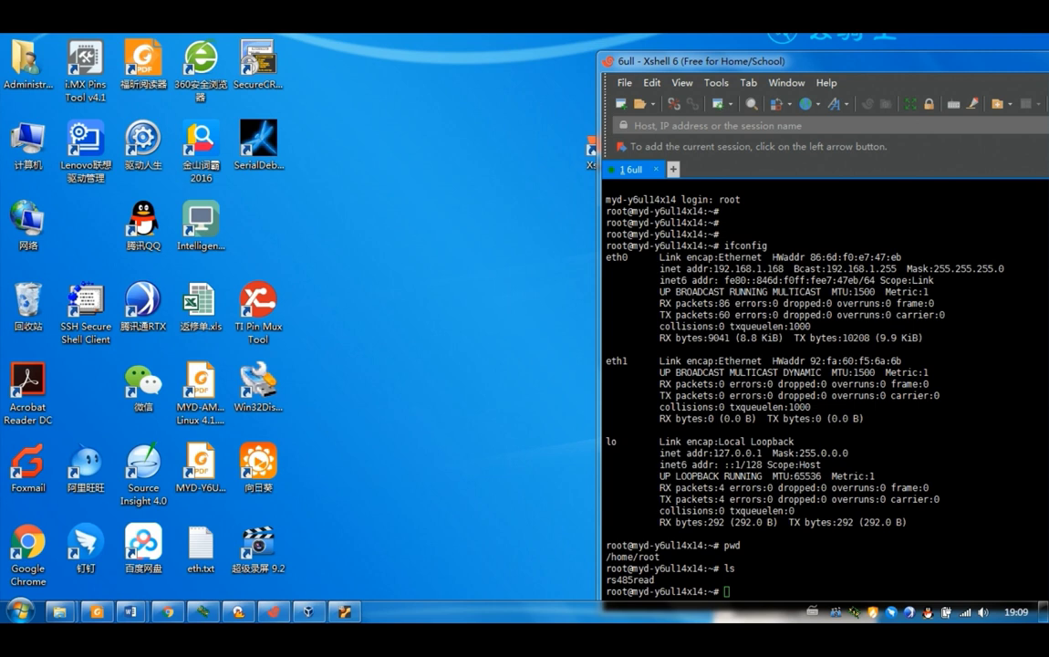
drag(803, 61, 981, 44)
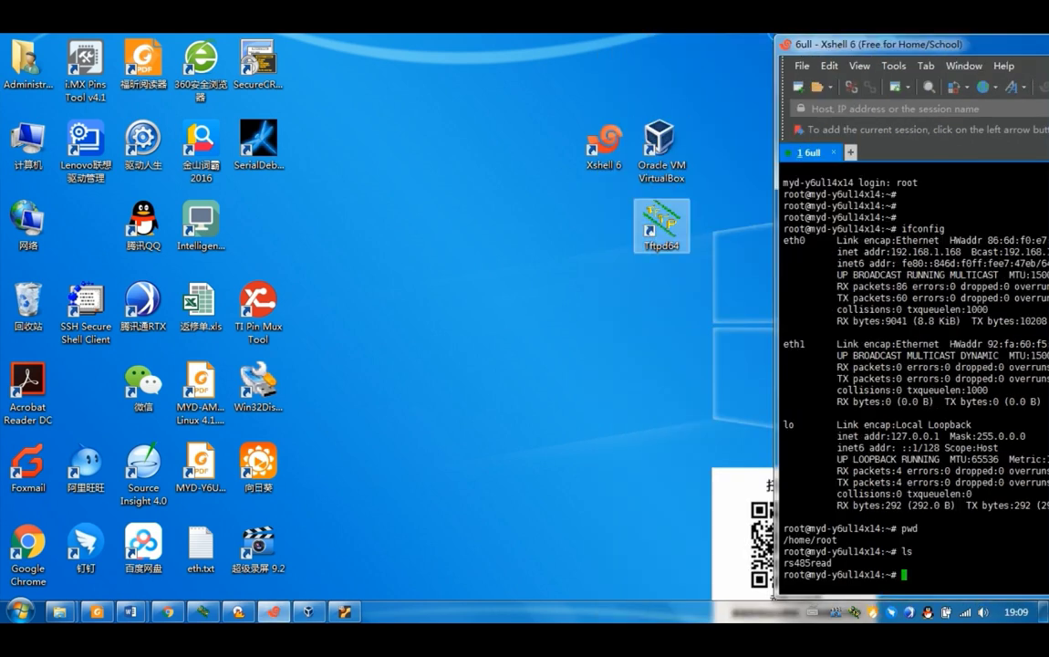
- Launch Tftpd64 serving C:\Users\Administrator\Desktop on interface 192.168.1.211
double_click(661, 221)
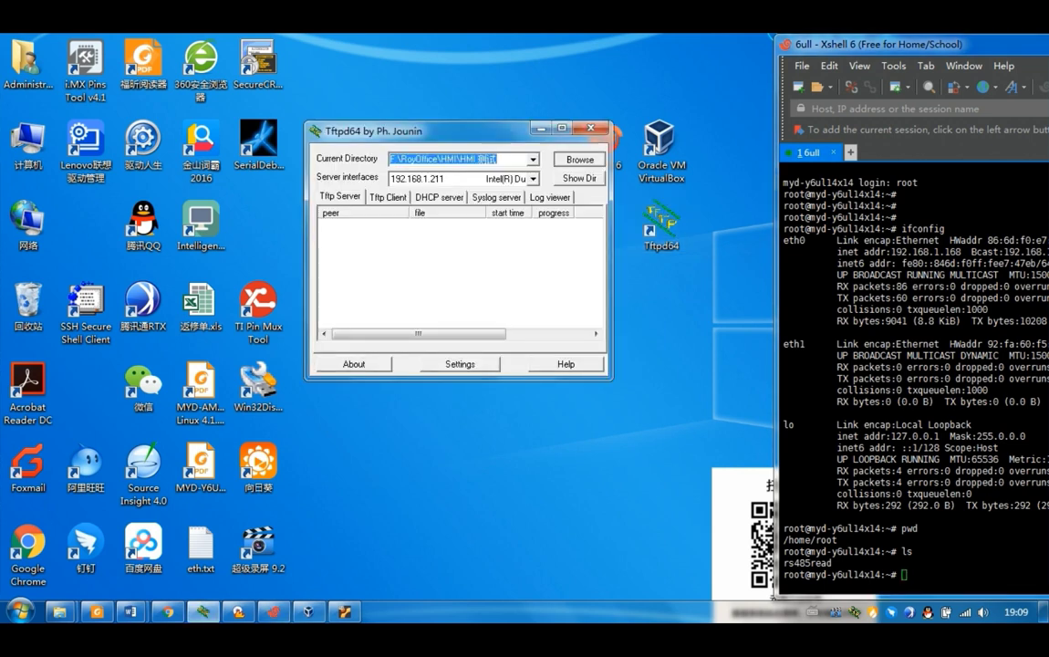
click(579, 159)
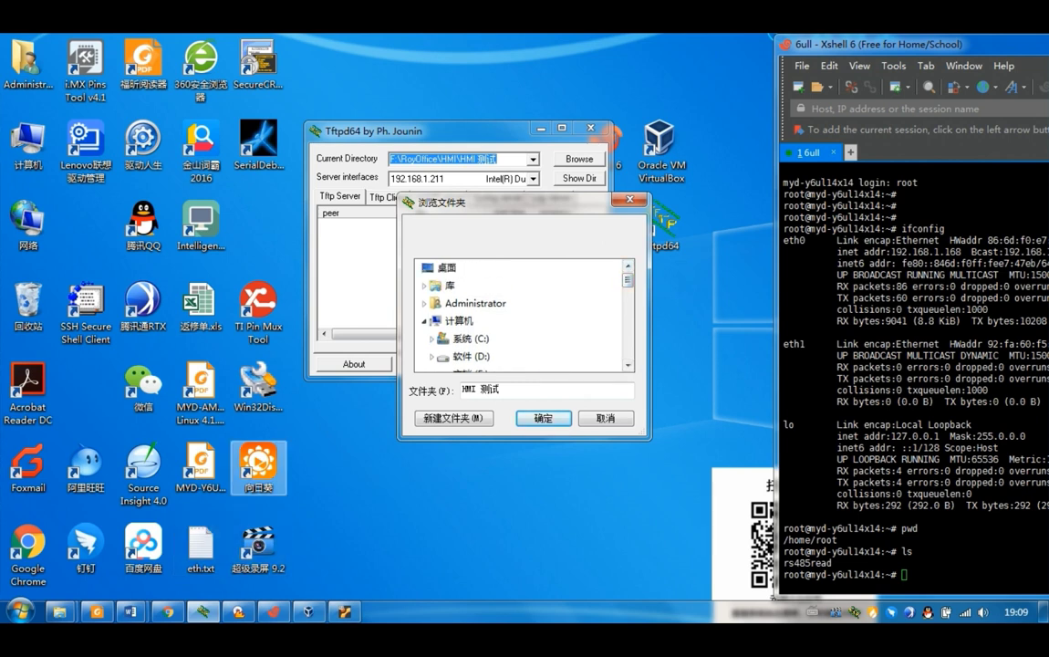
click(446, 268)
click(544, 418)
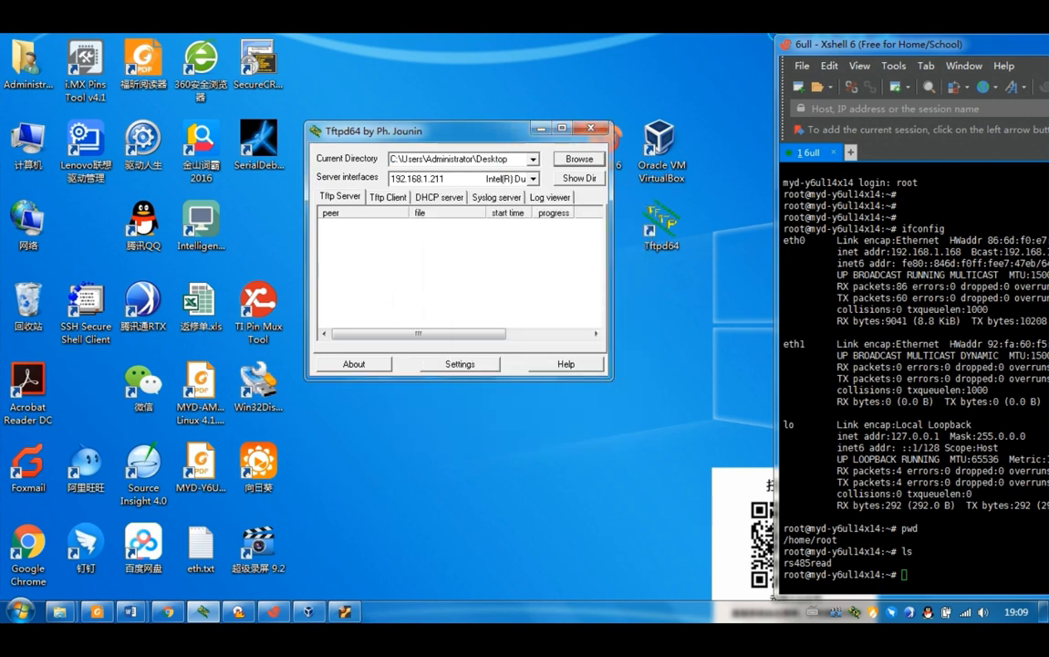
click(534, 179)
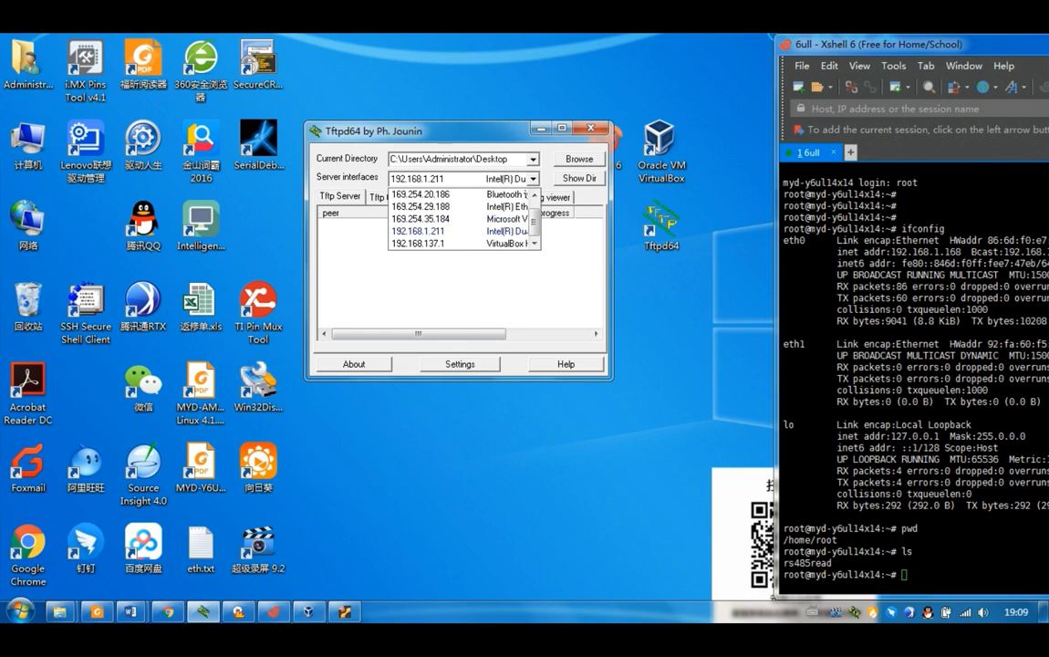
click(443, 232)
drag(903, 44, 748, 44)
- Ping 192.168.1.211, fetch eth.txt with tftp -g -r, and list it beside rs485read
text(ping)
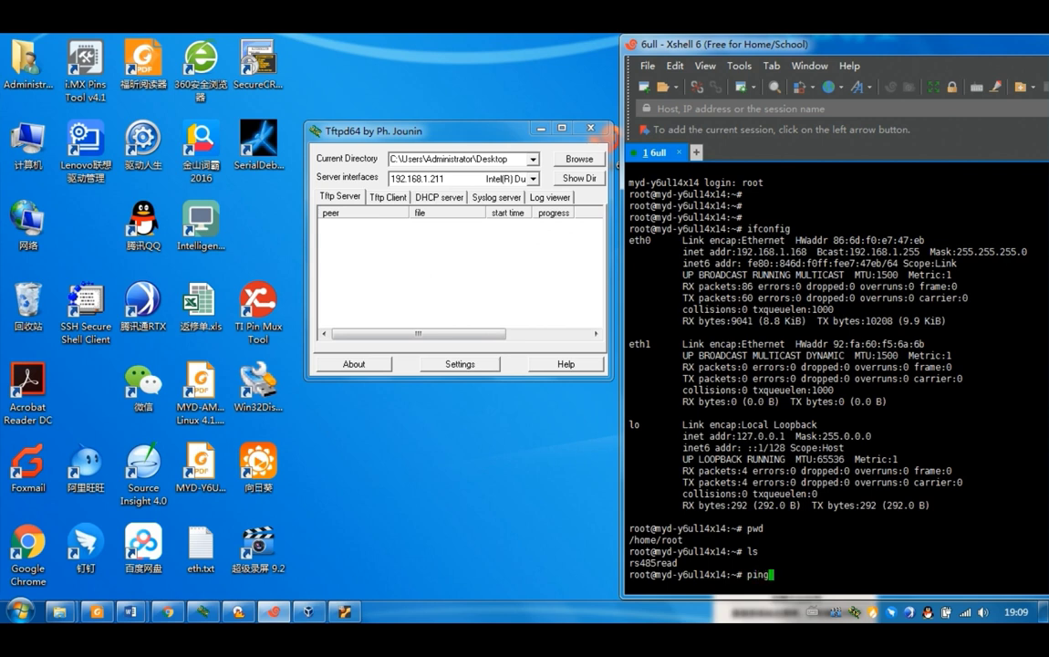
text( 192.168)
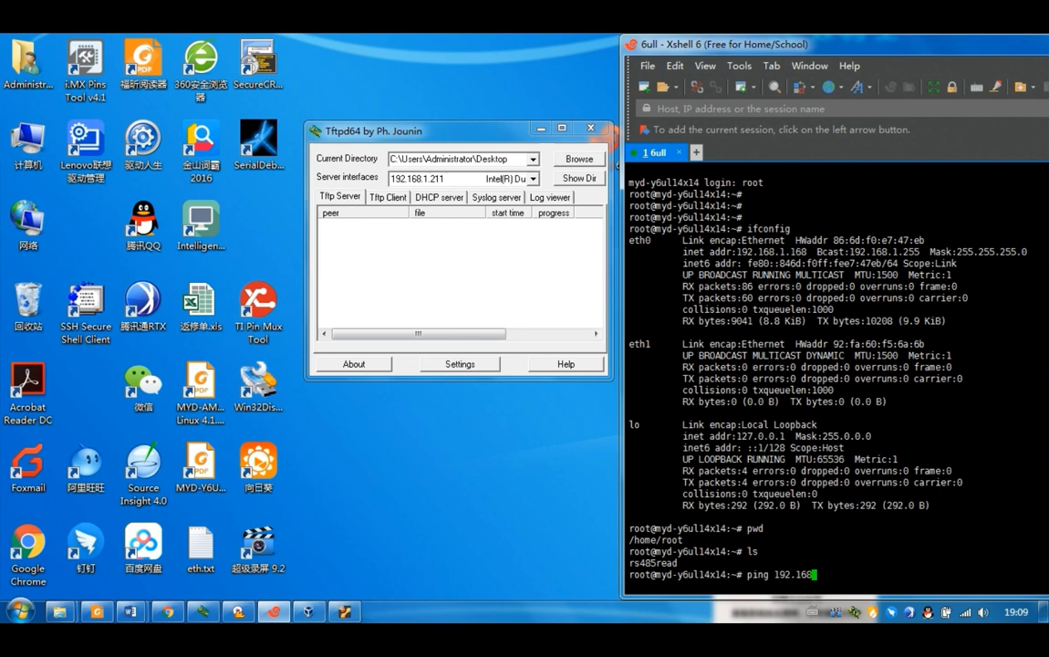
text(.1.211)
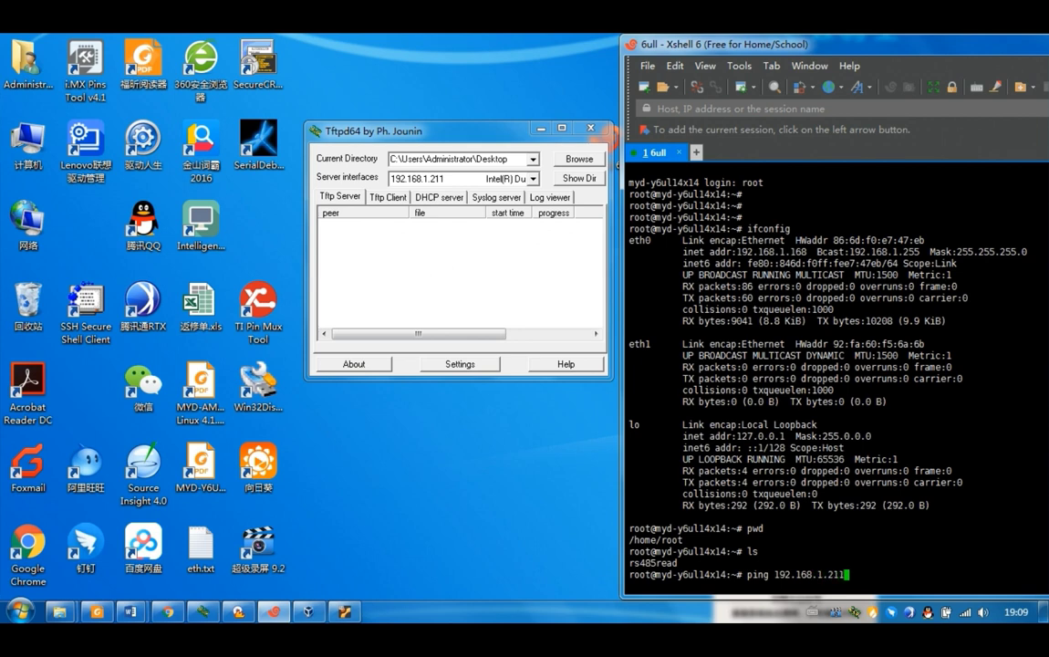
key(Return)
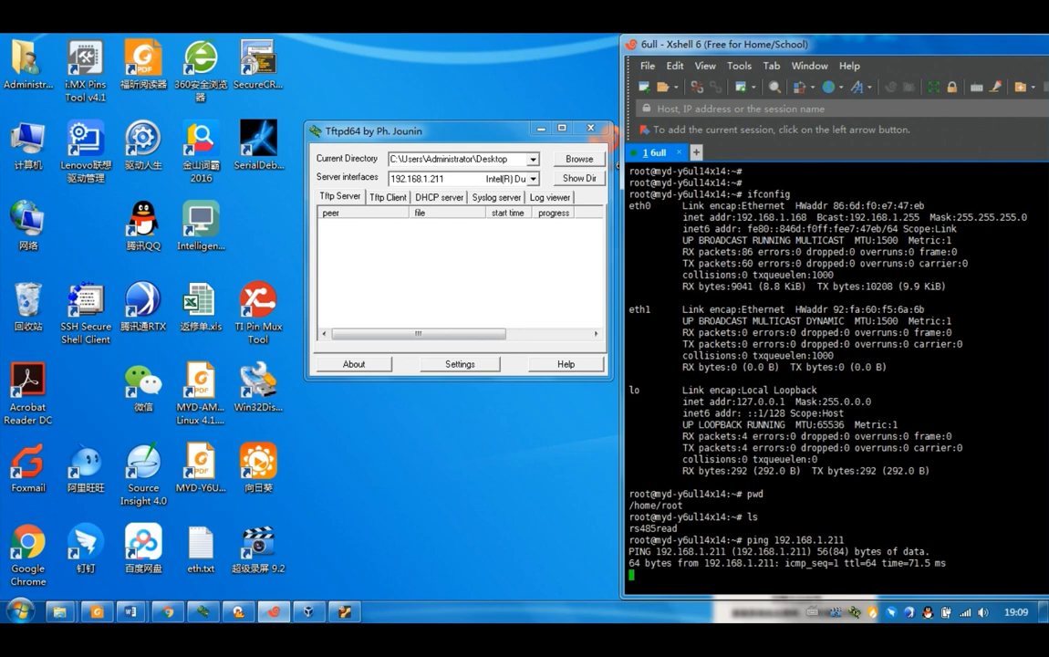
key(ctrl+c)
text(tftp )
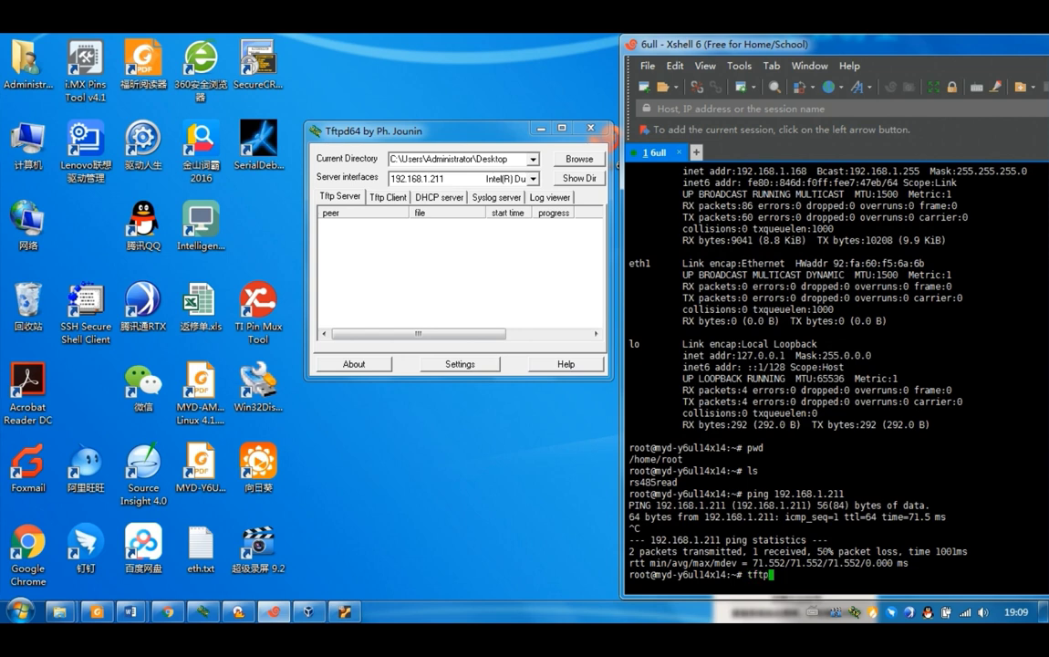
text(192.168.1.211 -g)
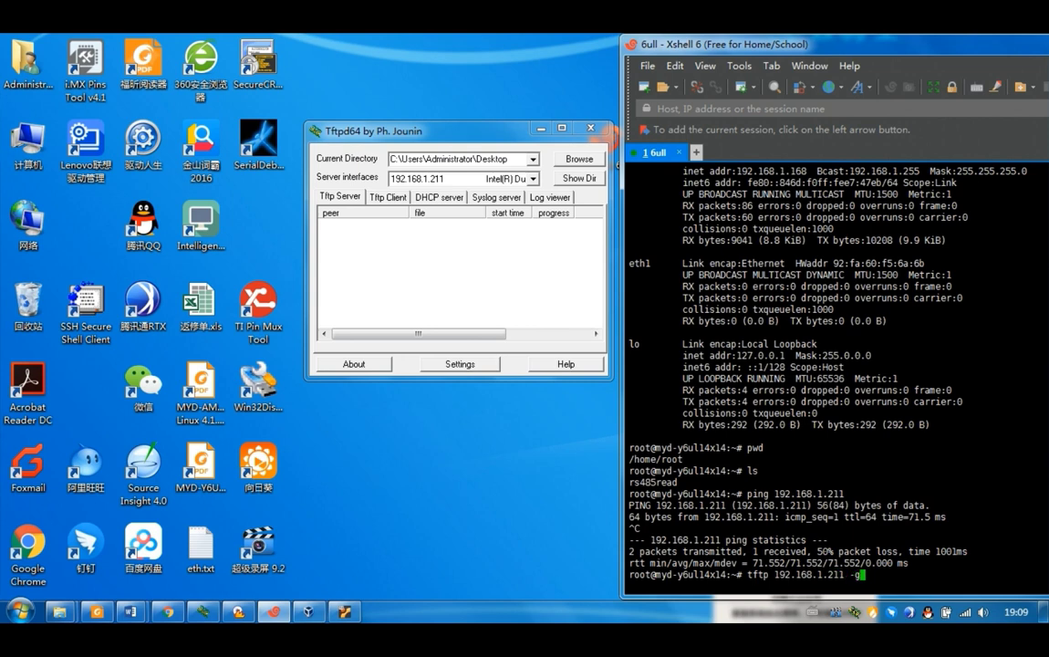
text( -r eth.txt)
key(Return)
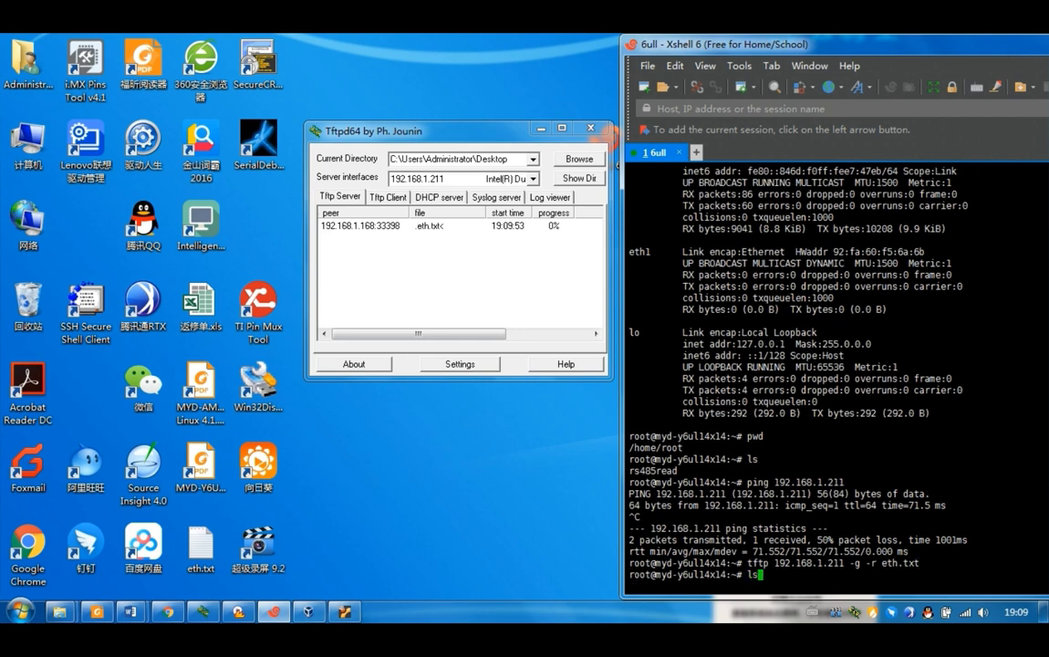
text(ls)
key(Return)
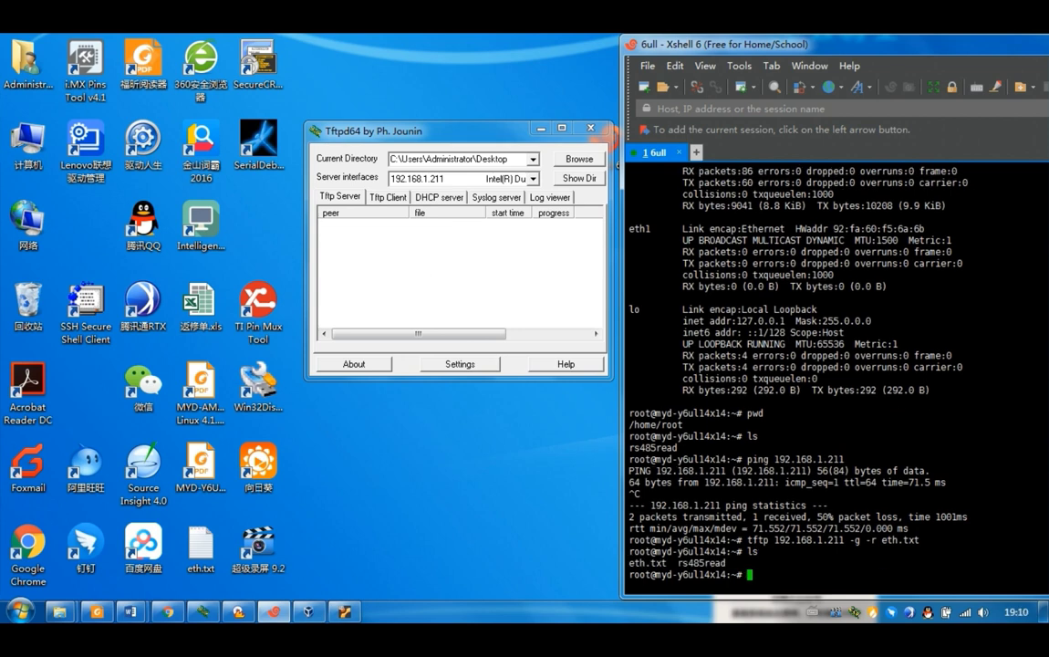